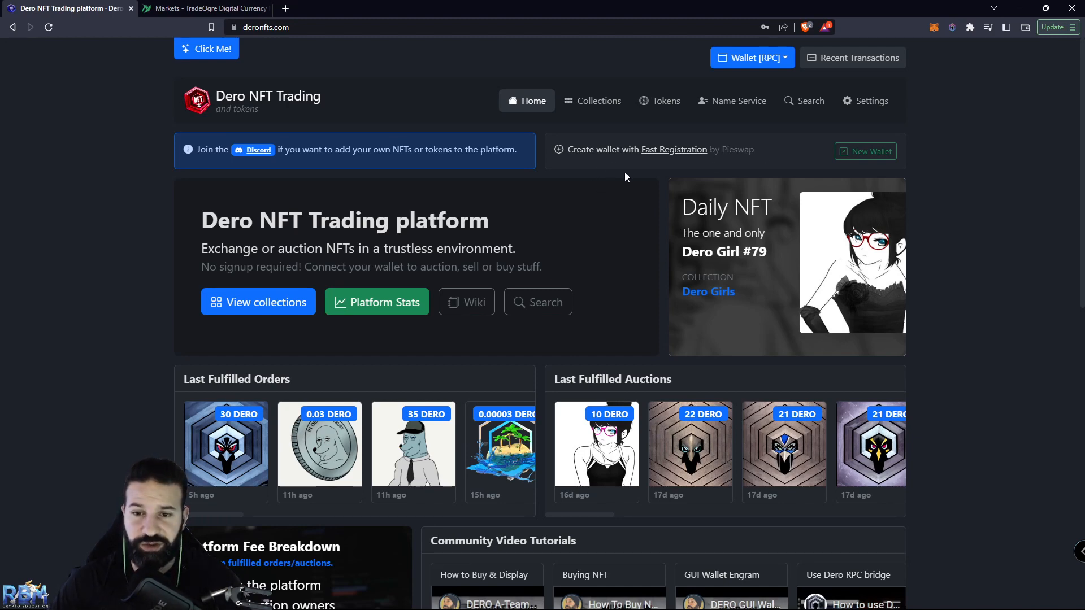
Start the fast registration of a new Dero wallet using 12 threads.
left_click(874, 152)
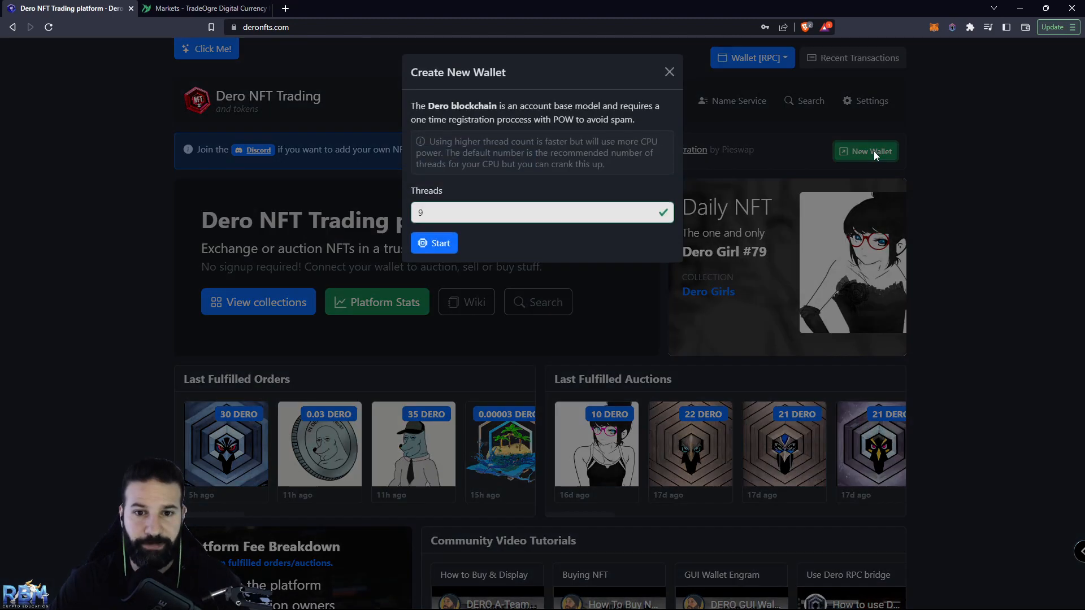
double_click(454, 211)
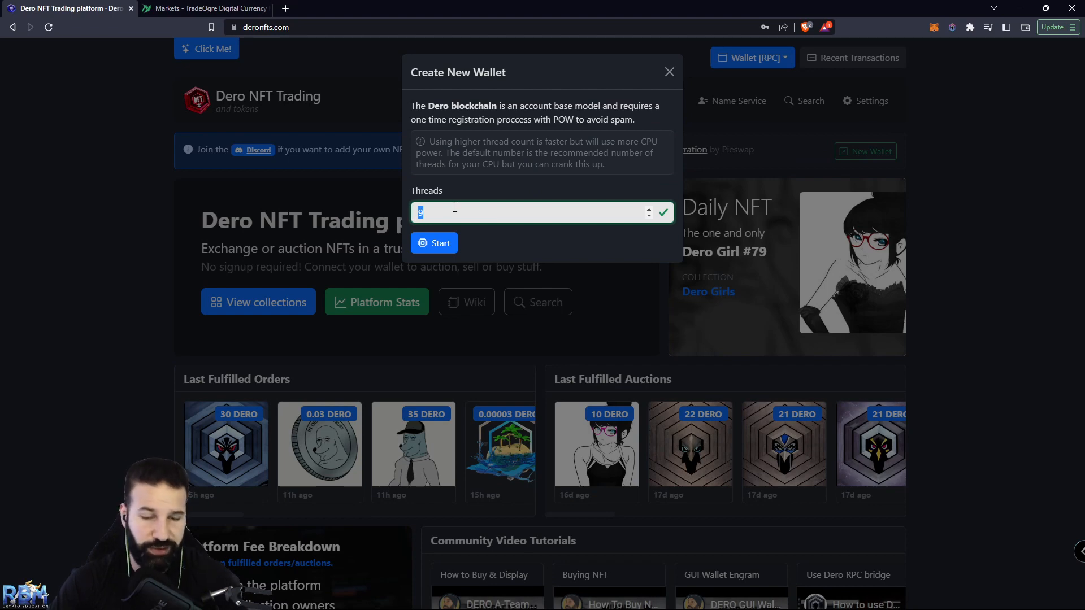
type("12")
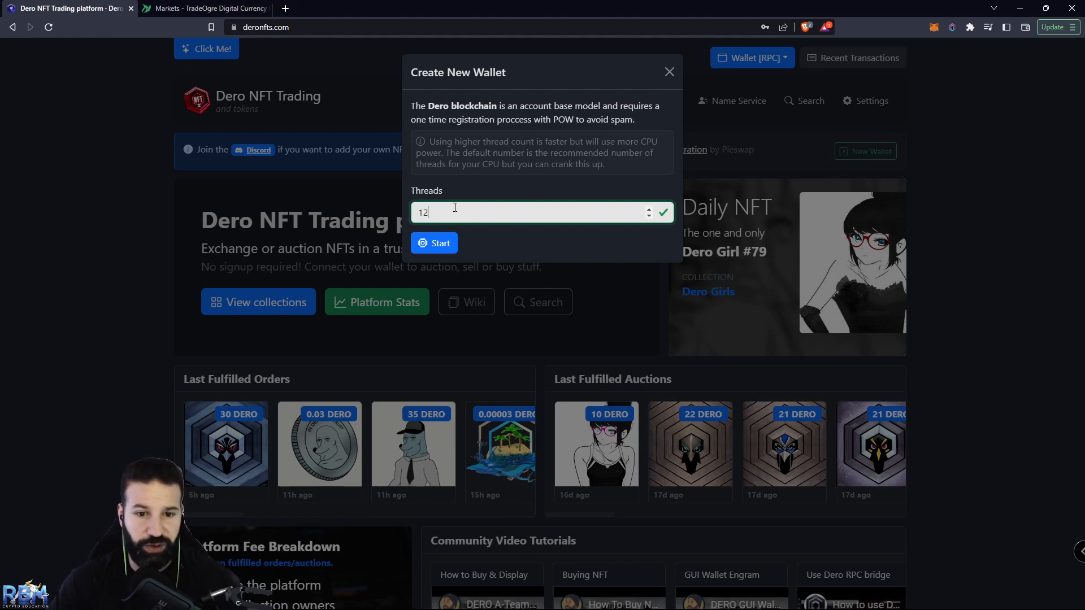
left_click(441, 245)
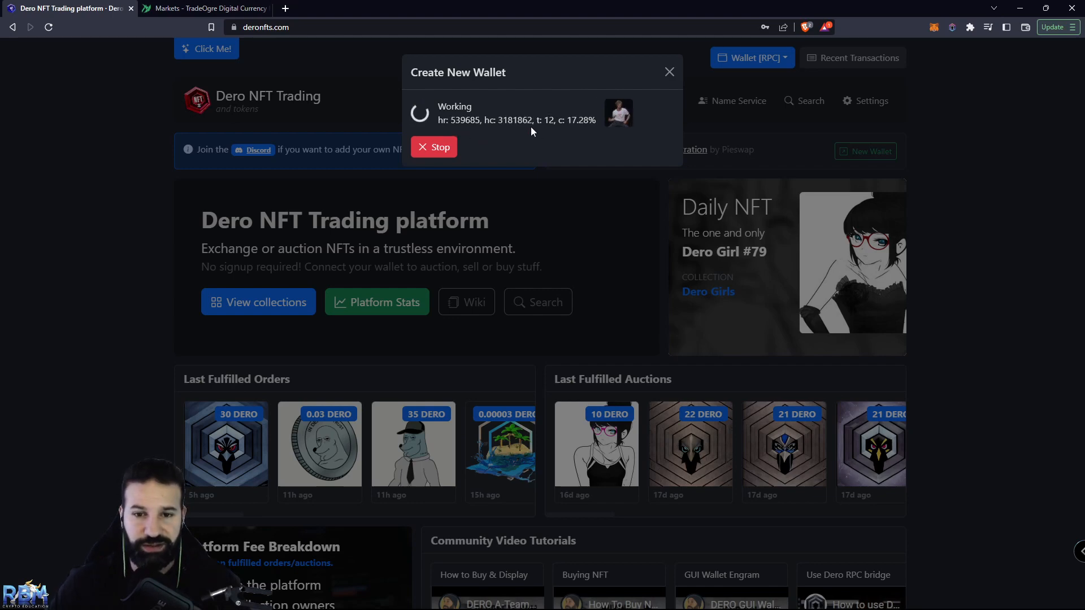
left_click_drag(567, 120, 589, 121)
left_click(569, 139)
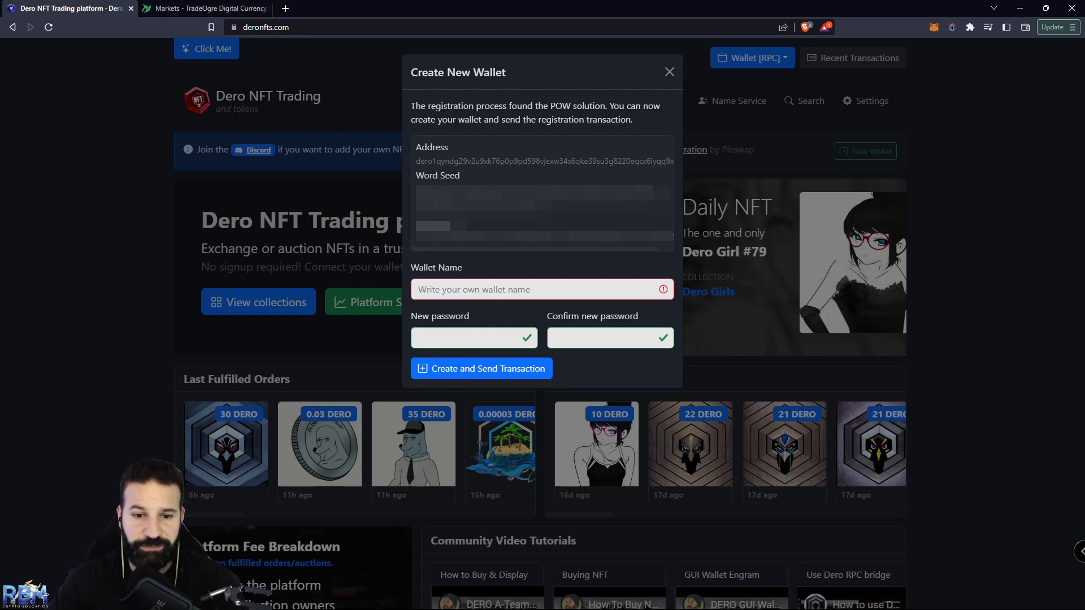
Name the new wallet demorbm, enter and confirm the wallet password, create it with its registration transaction, and close the dialog.
left_click(460, 292)
type("demorbm")
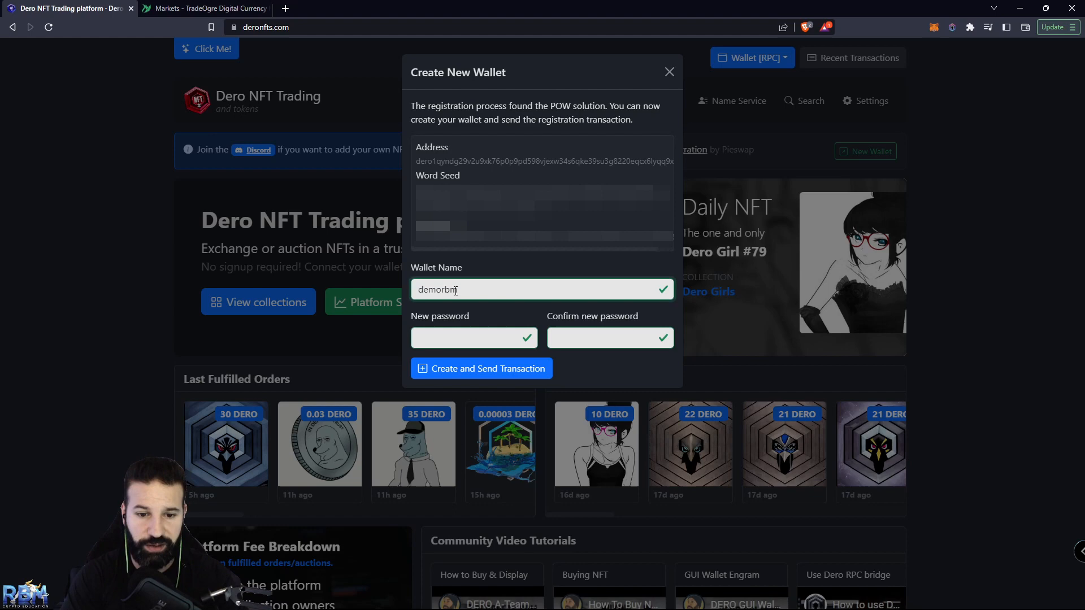
key("Tab")
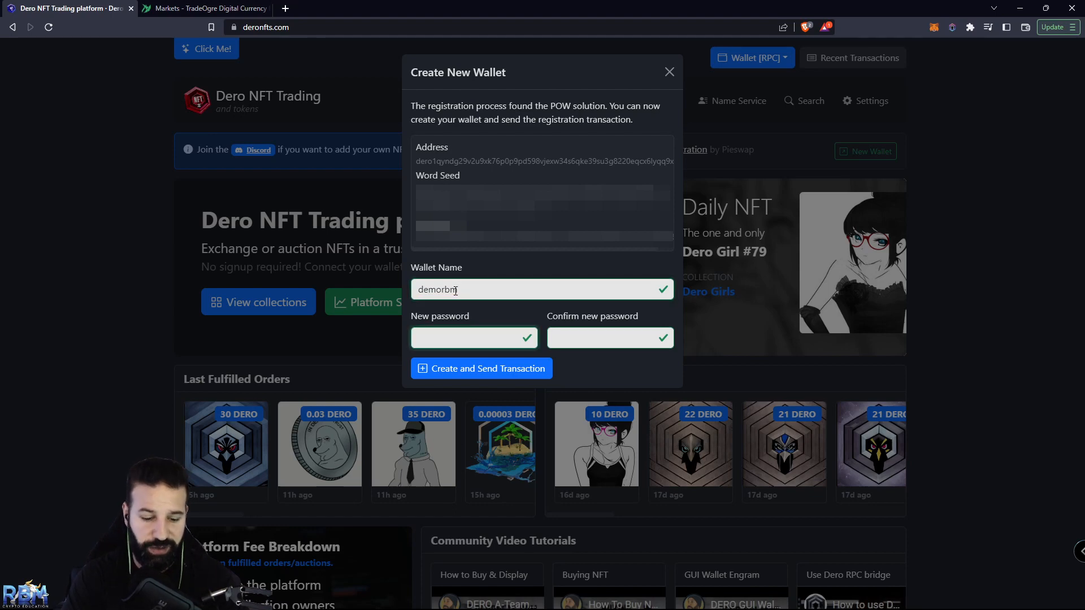
type("••••••••••••")
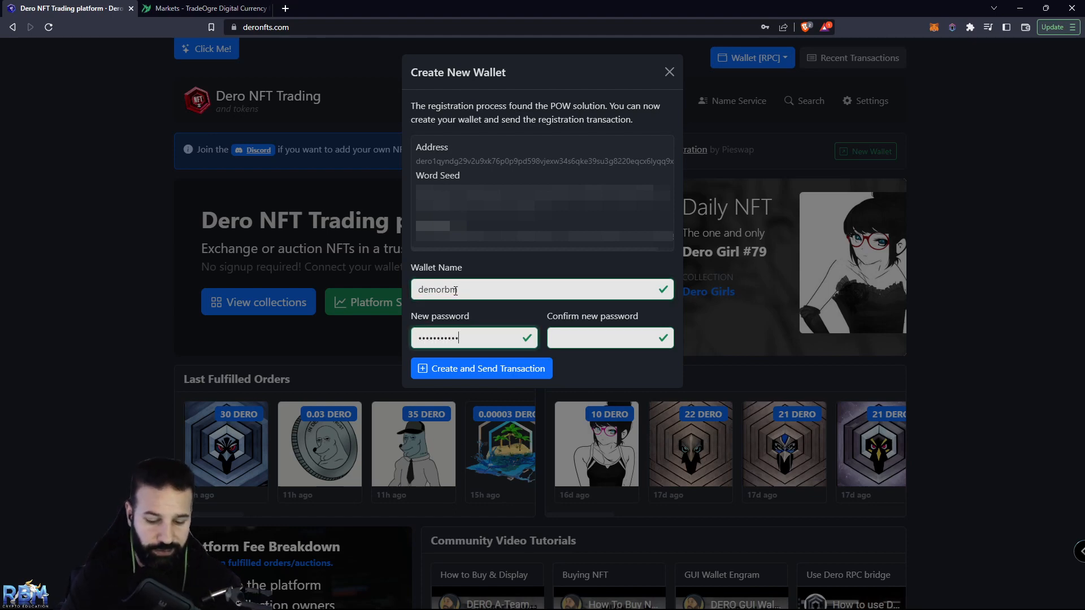
key("Tab")
type("••••••••••••")
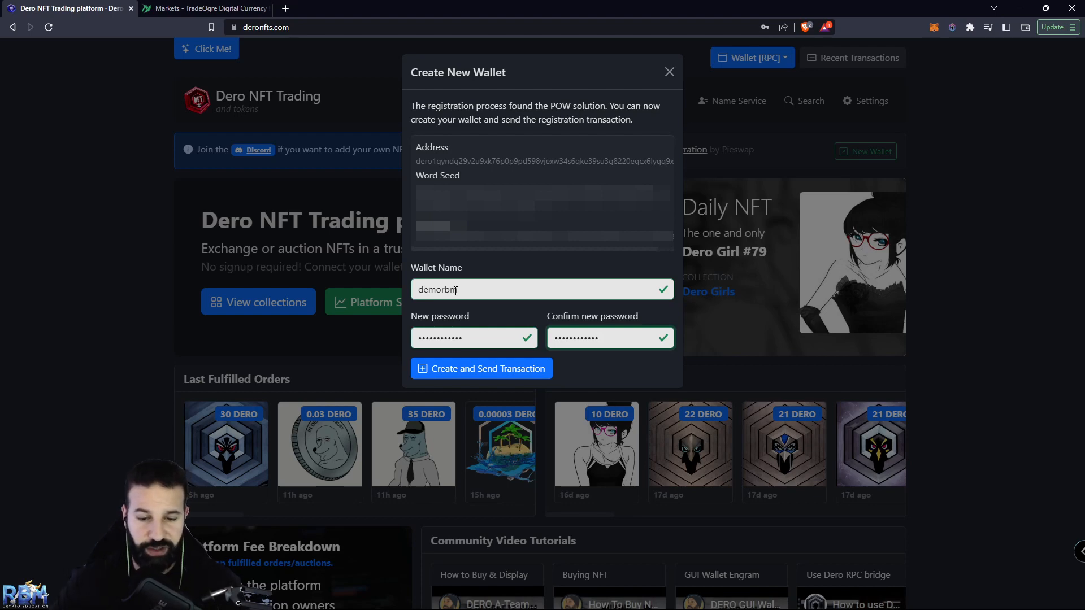
left_click(460, 368)
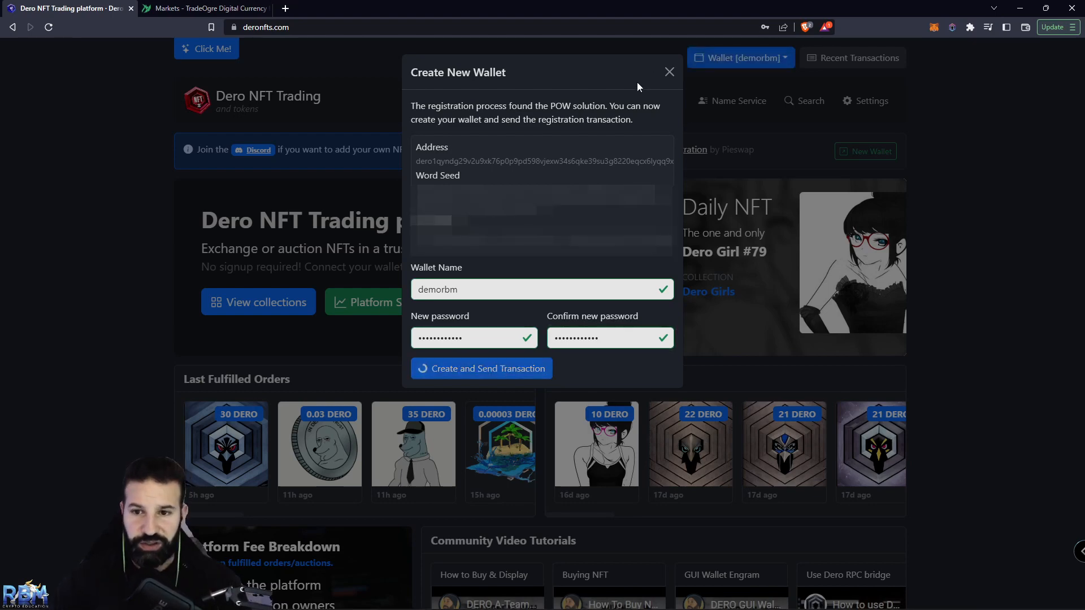
left_click(669, 72)
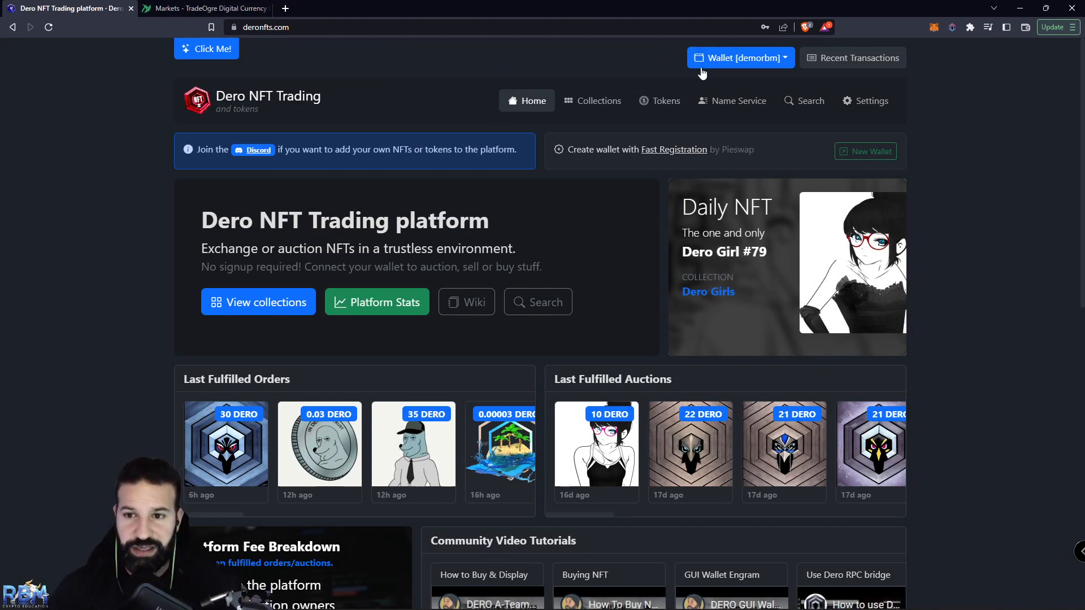
Look over the demorbm wallet's options and check the USDT balance in the MetaMask extension.
left_click(765, 64)
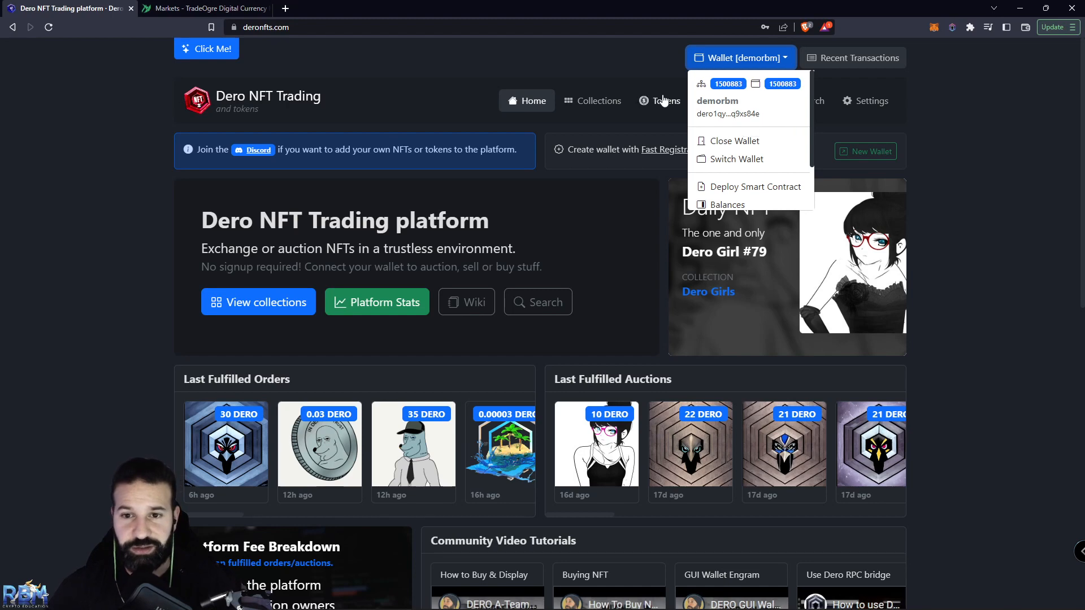
left_click(615, 66)
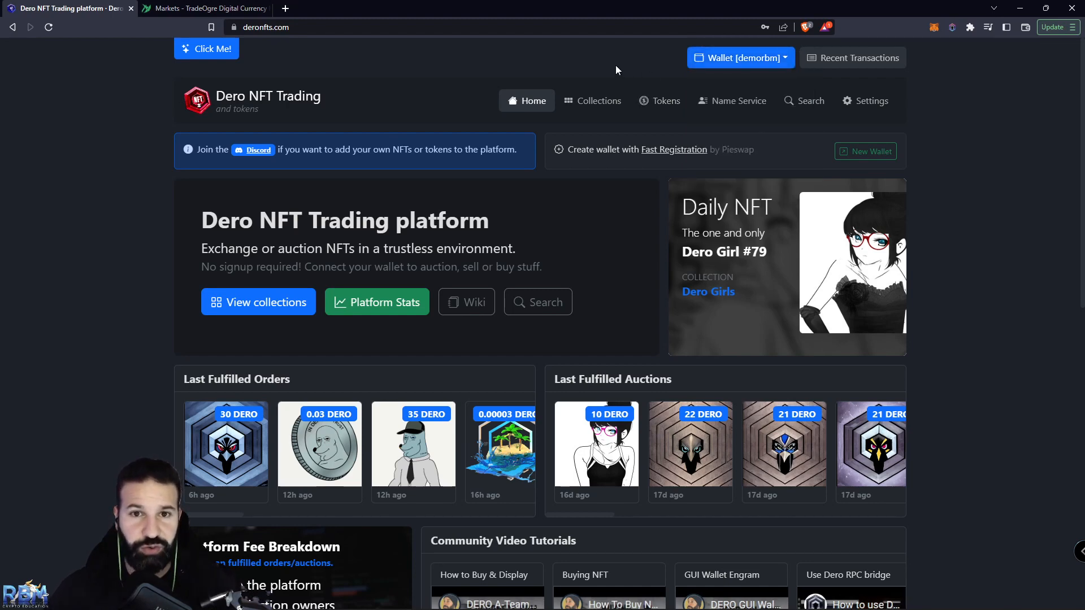
left_click(931, 28)
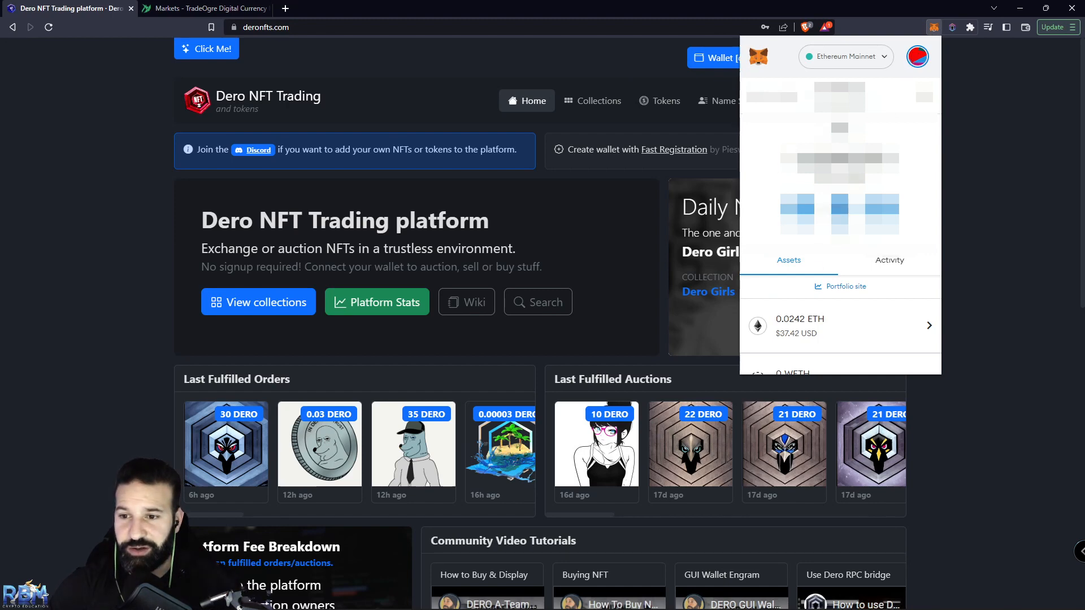
scroll(790, 277, "down", 4)
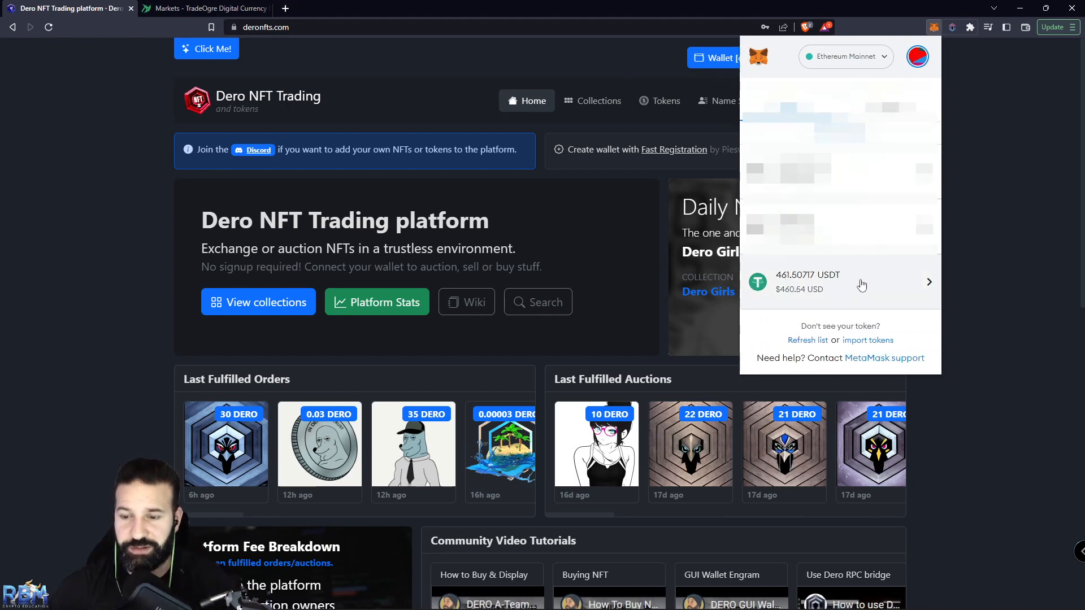
Switch to TradeOgre and look through its BTC and USDT markets for the Dero trading pairs.
left_click(203, 9)
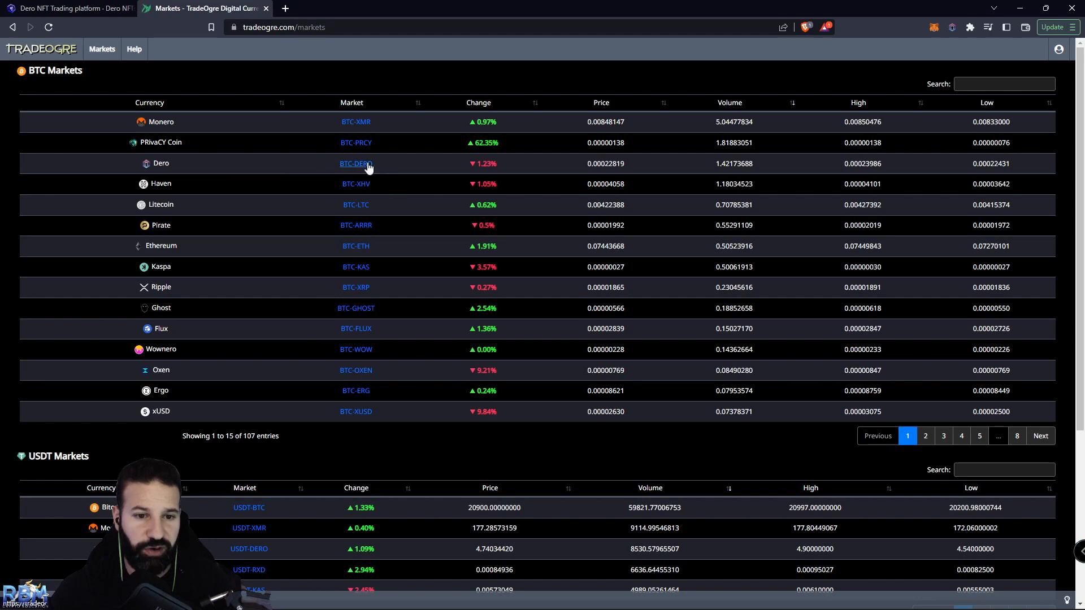
scroll(384, 165, "down", 3)
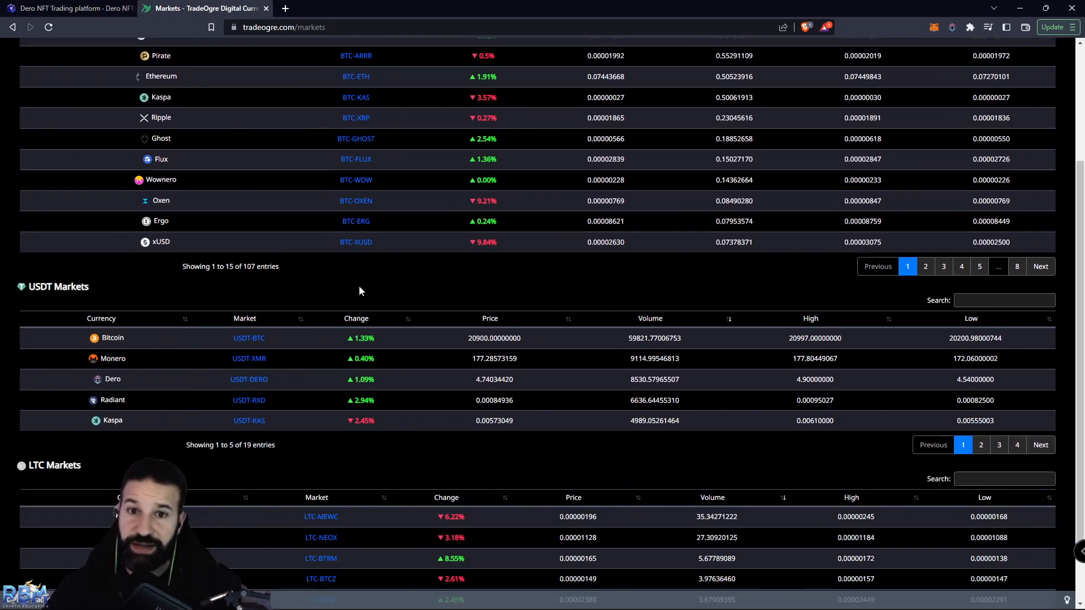
scroll(389, 297, "up", 3)
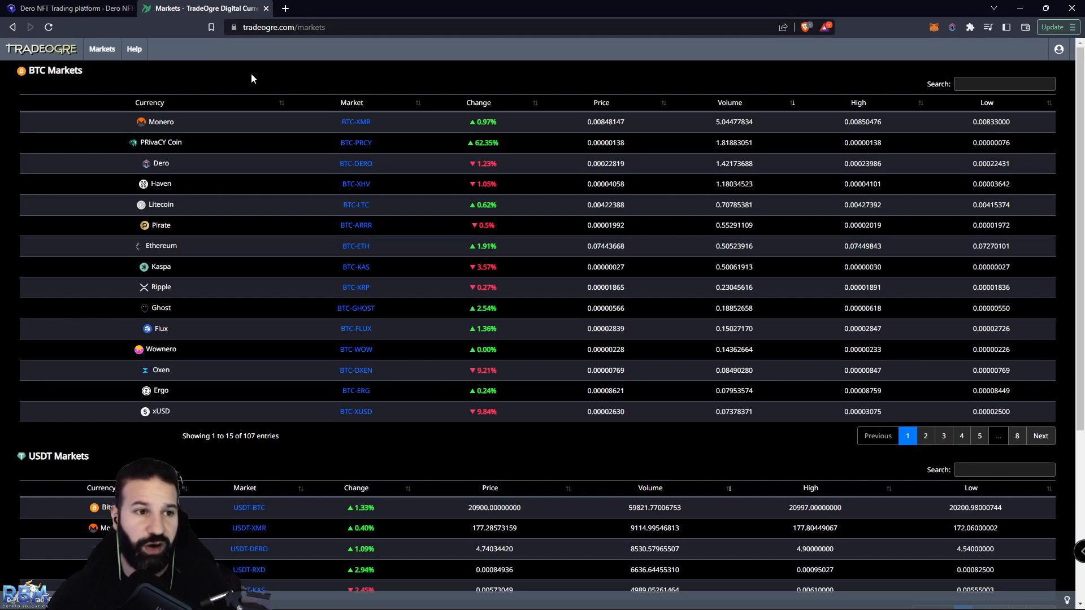
left_click(85, 8)
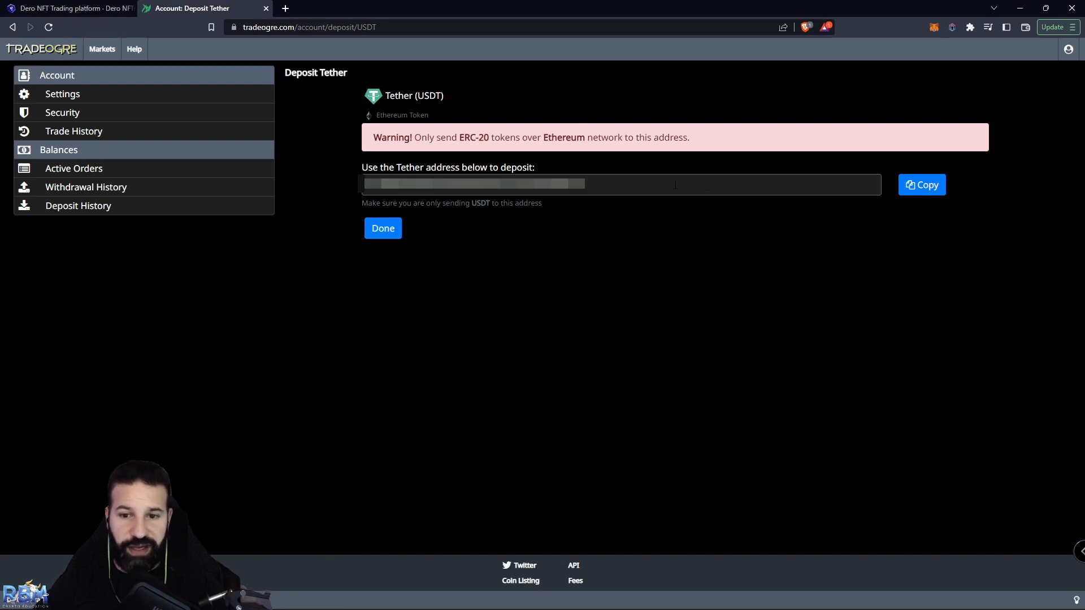
Copy the TradeOgre Tether deposit address and enter it as the recipient of a new MetaMask transfer.
left_click(934, 195)
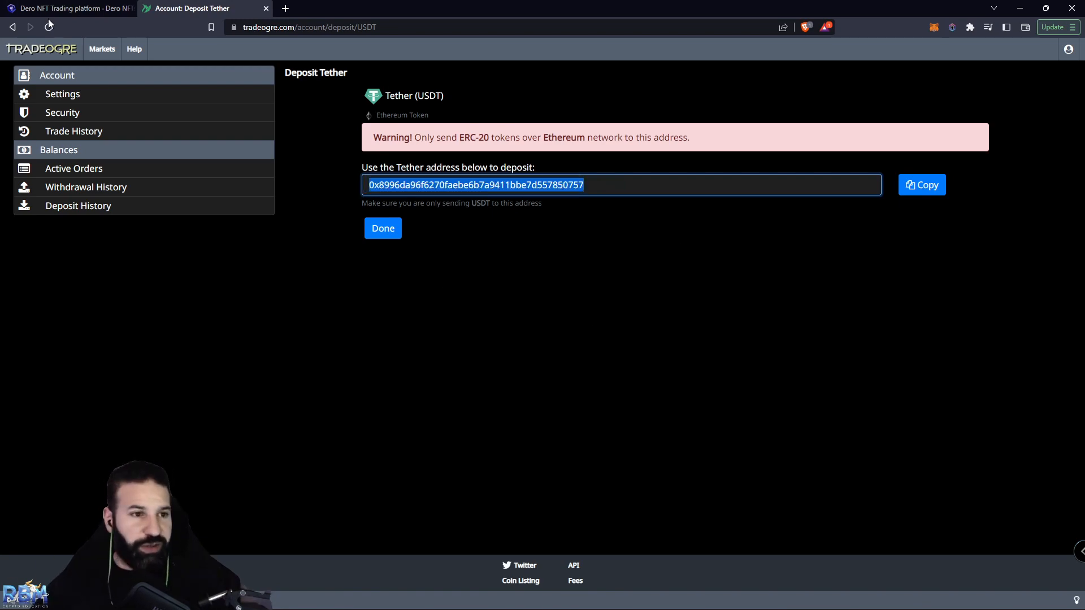
left_click(68, 8)
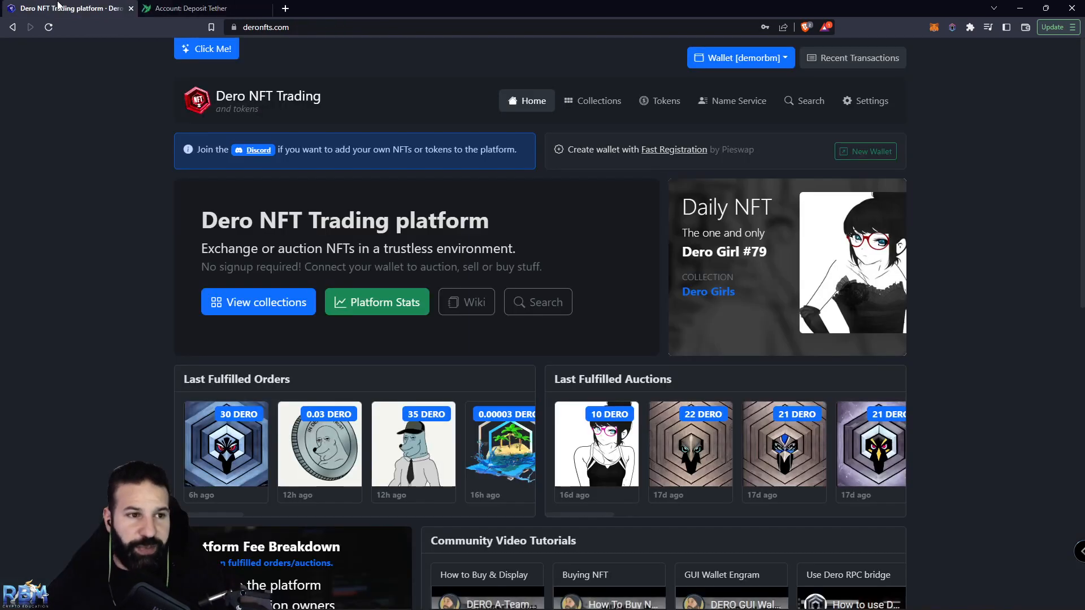
left_click(935, 28)
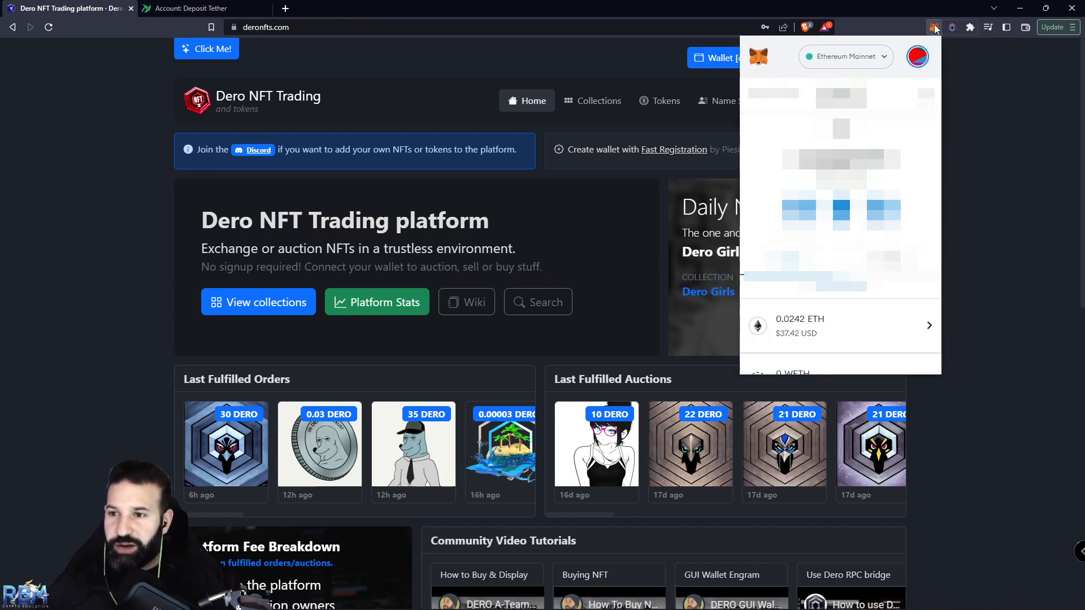
left_click(841, 208)
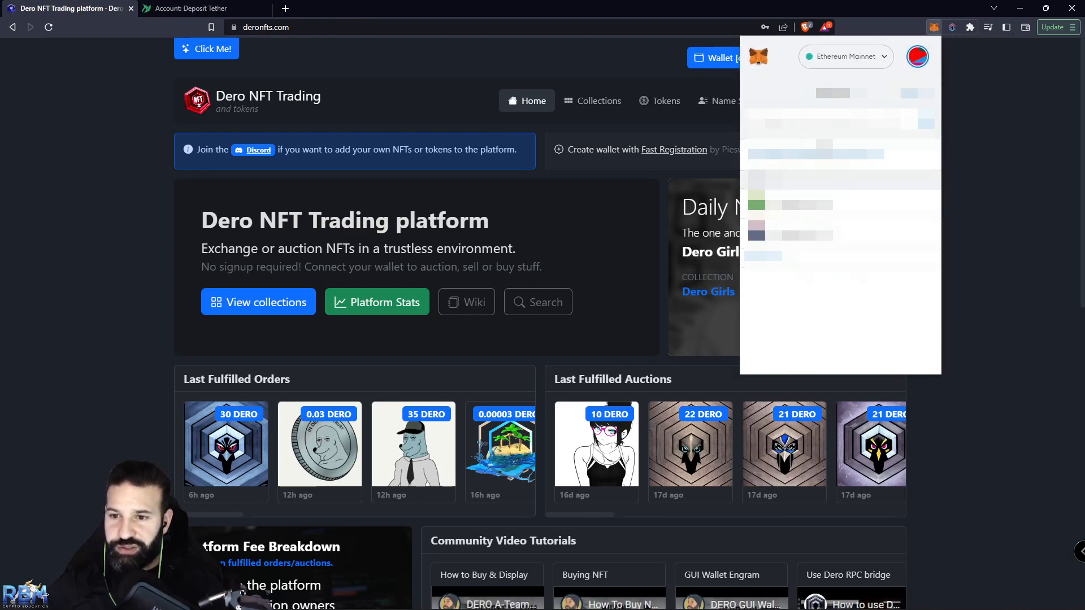
key("ctrl+v")
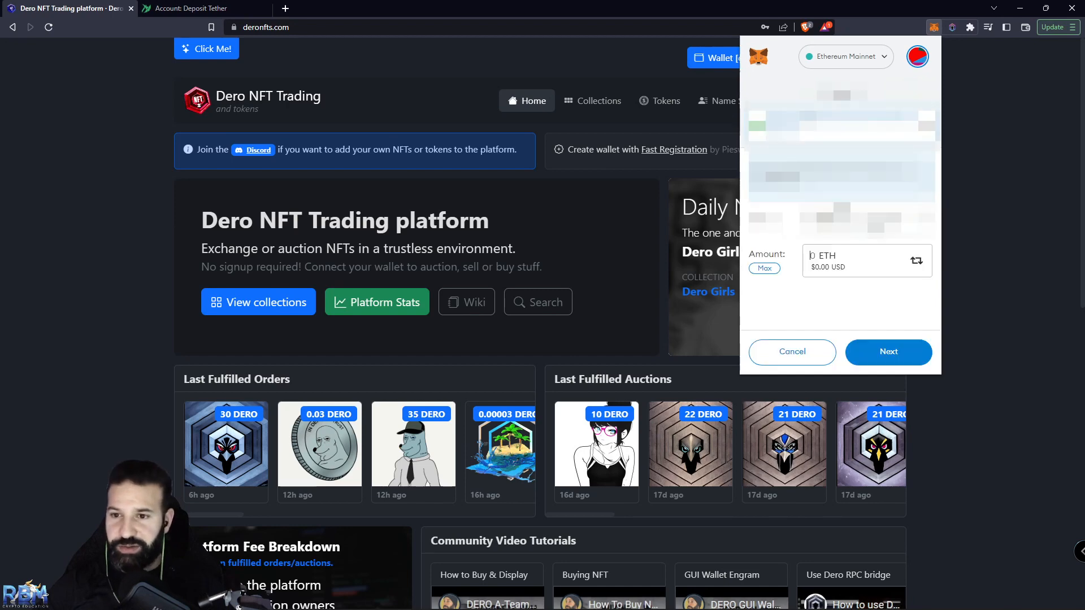
Choose USDT as the asset to transfer, set the amount to 460, and confirm the transaction.
left_click(925, 221)
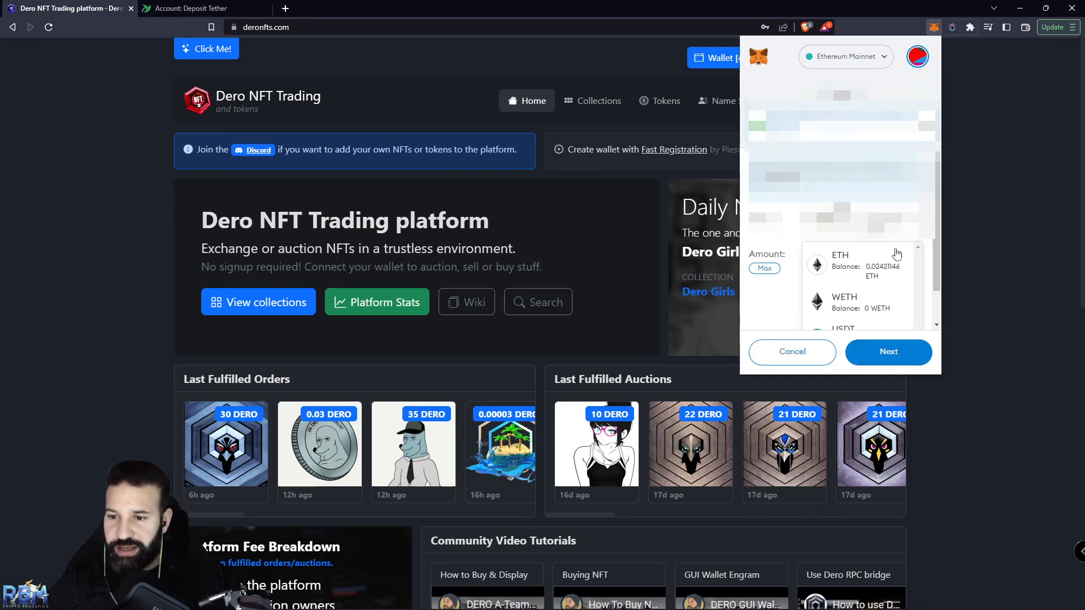
scroll(885, 280, "down", 1)
left_click(879, 299)
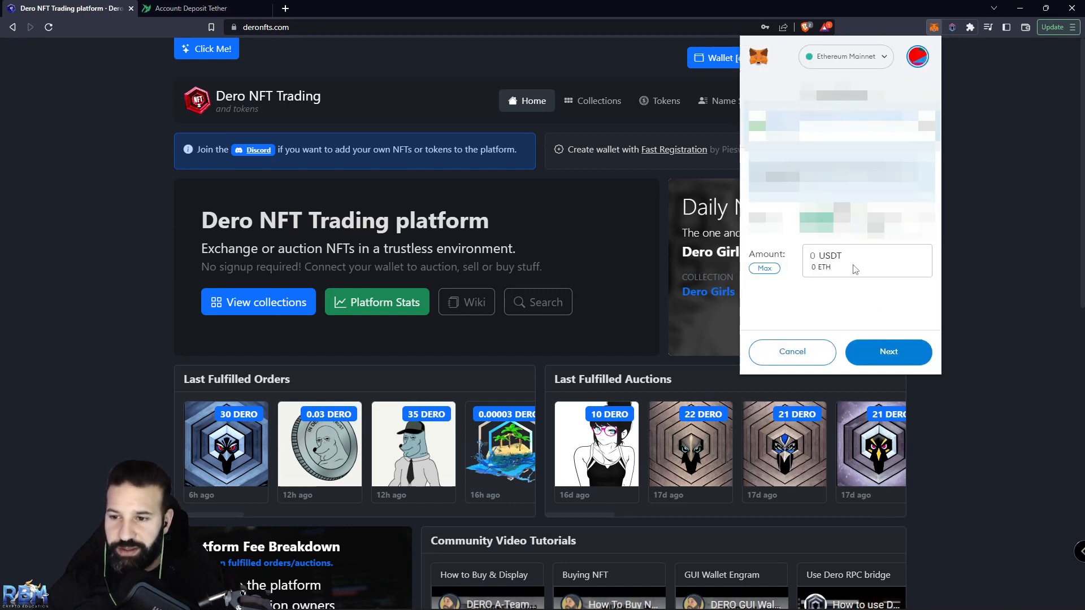
type("460")
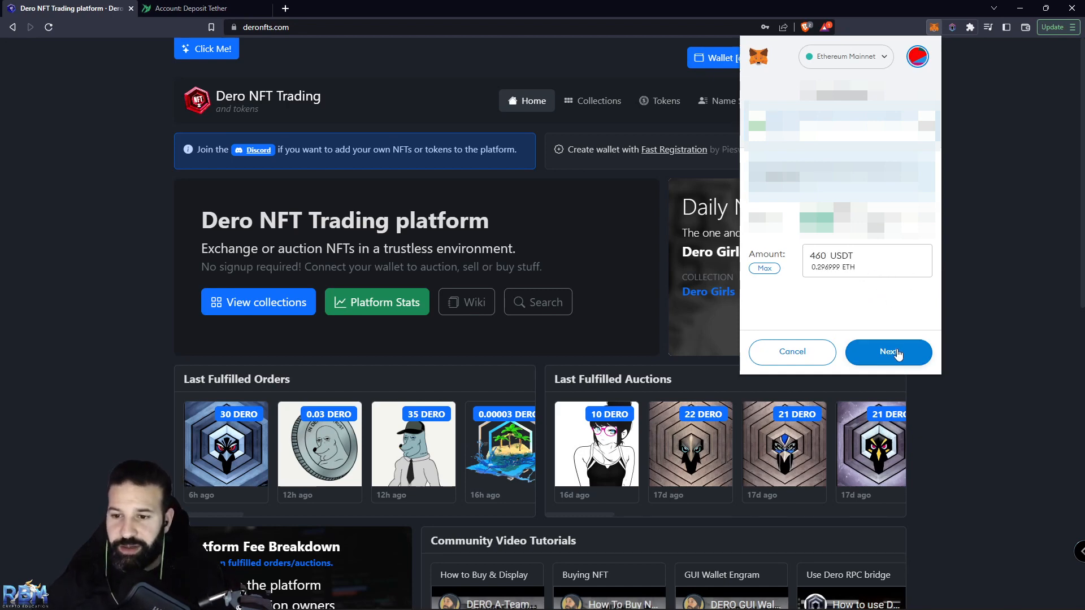
left_click(860, 360)
scroll(894, 296, "down", 3)
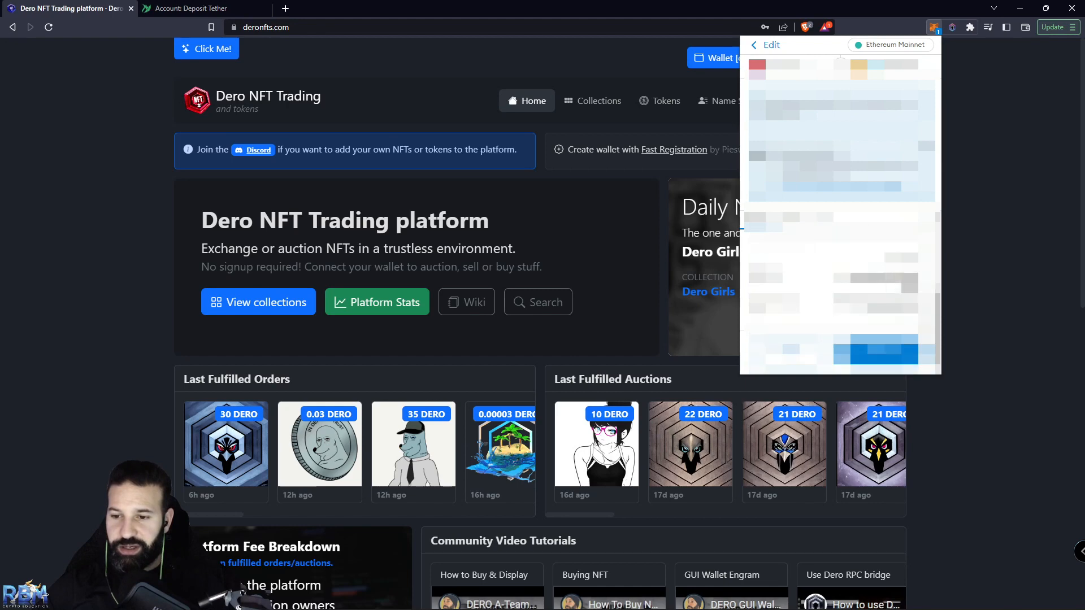
left_click(882, 350)
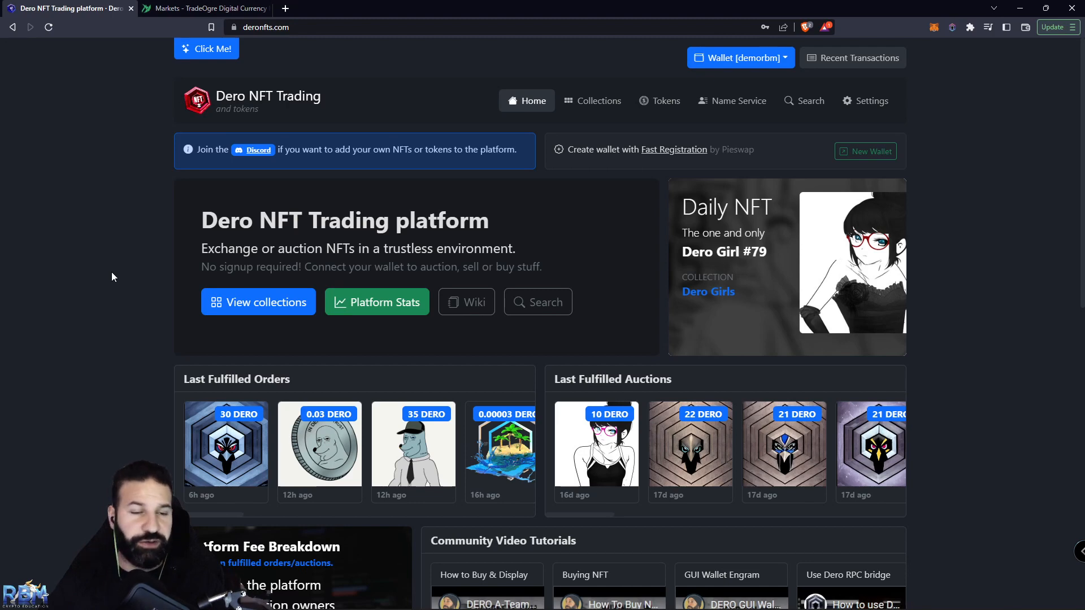
Return to TradeOgre and open the USDT-DERO market.
left_click(187, 9)
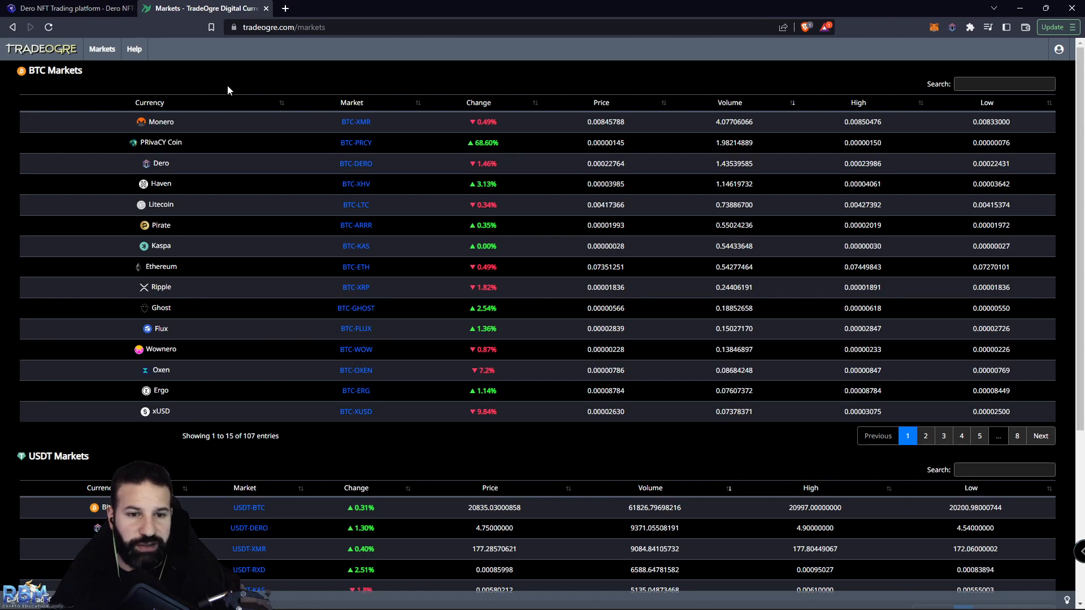
scroll(276, 122, "down", 4)
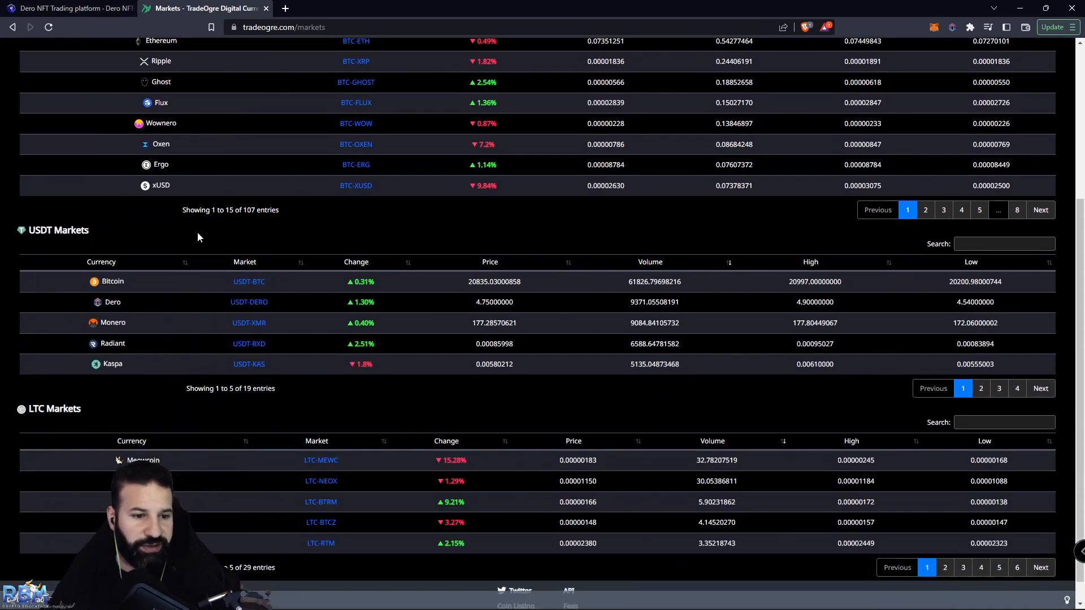
left_click(253, 307)
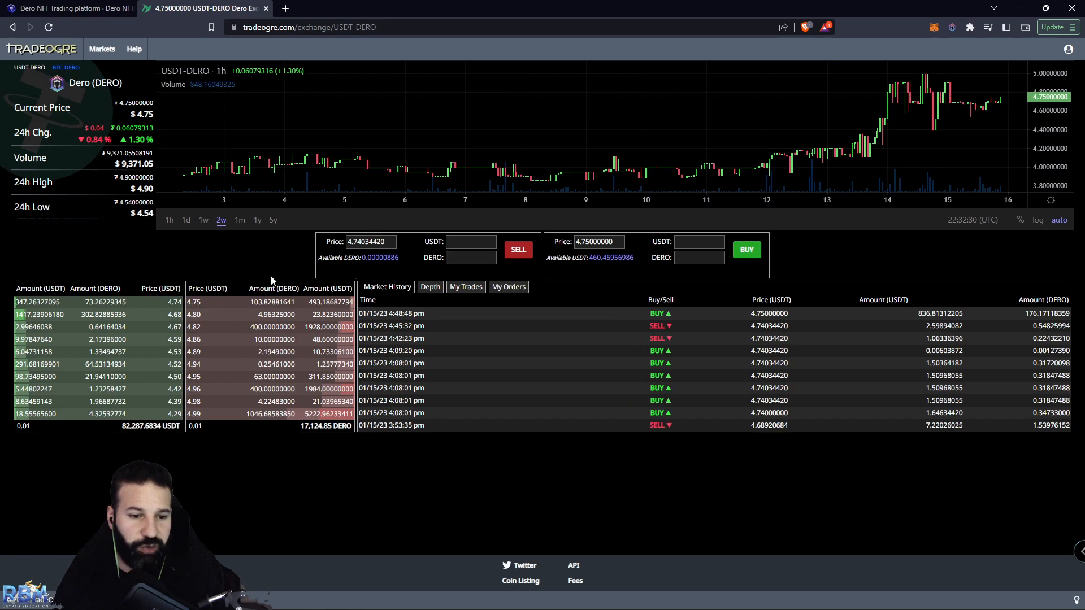
Place a buy order for DERO at a price of 4.75000000, spending the full available 460.45956986 USDT.
left_click(609, 259)
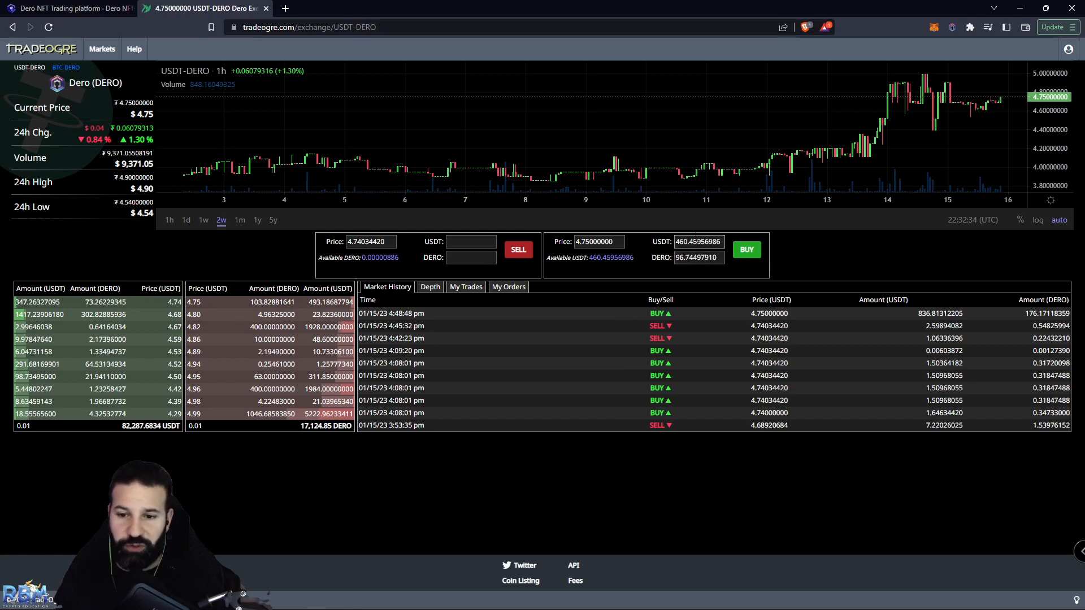
left_click(200, 304)
left_click(603, 261)
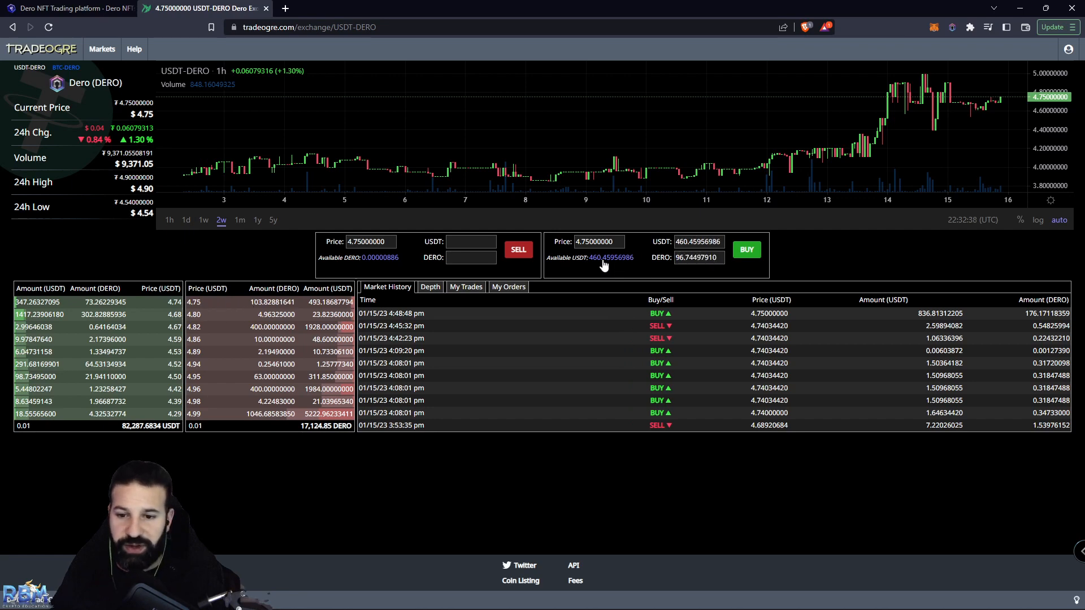
left_click(747, 253)
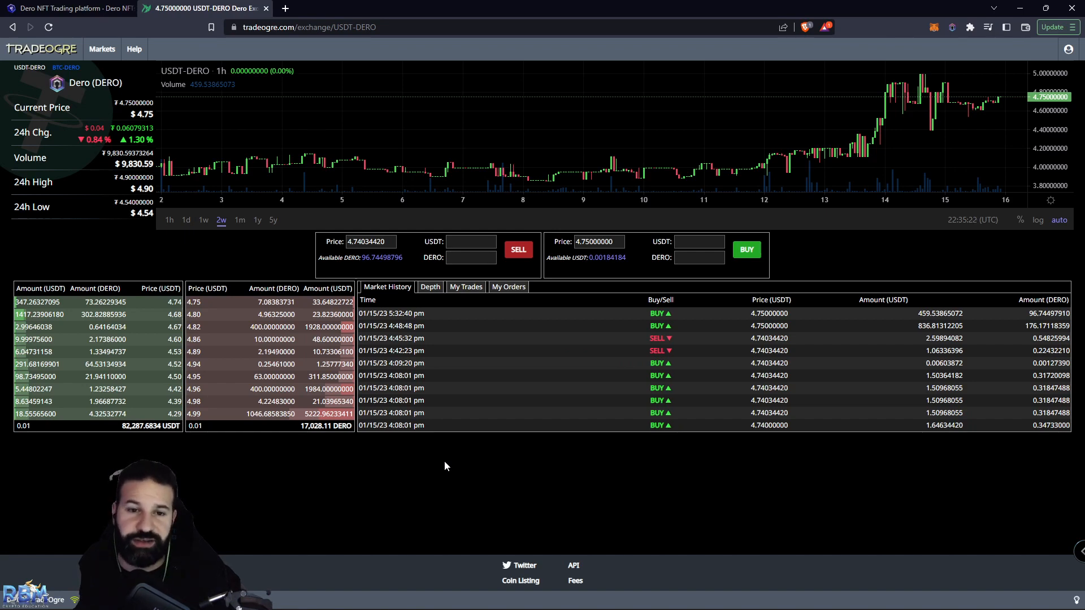
Switch to the deronfts.com site, open the wallet's transactions page, and copy the Dero wallet address.
left_click(78, 9)
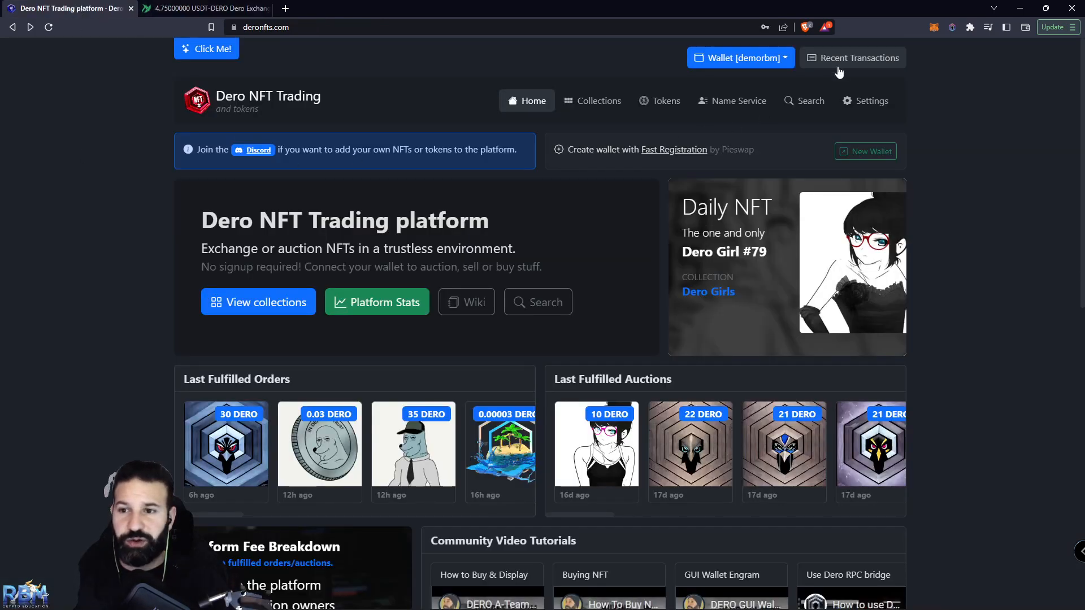
left_click(848, 58)
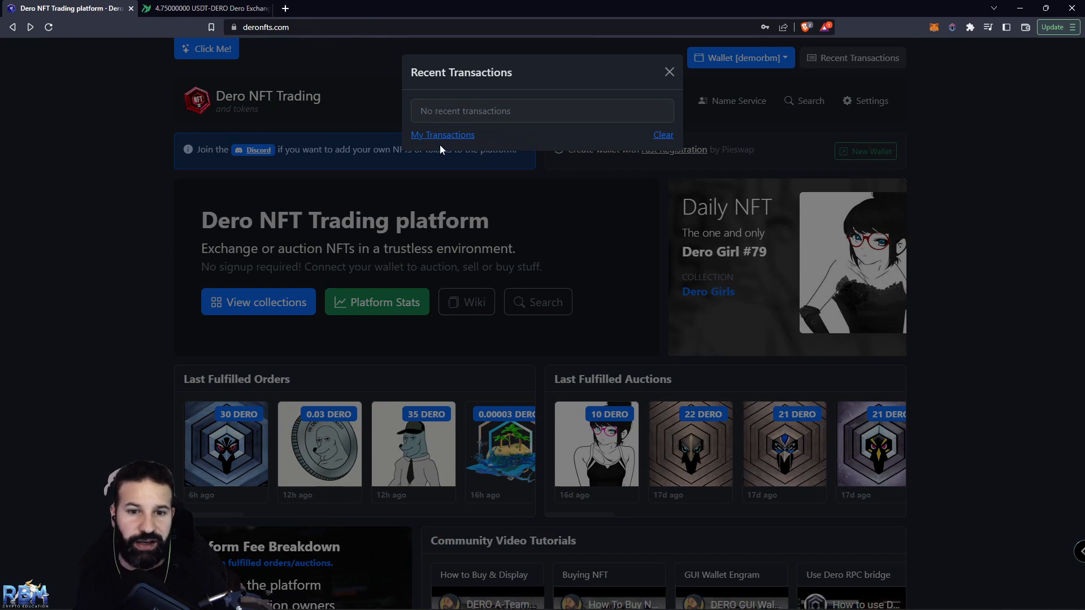
left_click(449, 136)
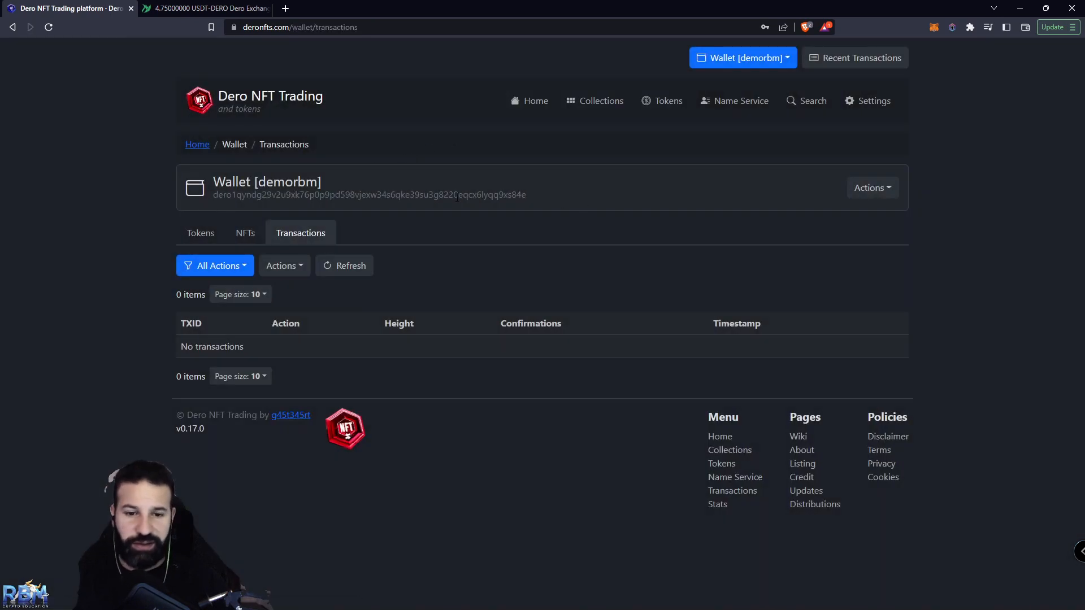
double_click(311, 195)
right_click(312, 201)
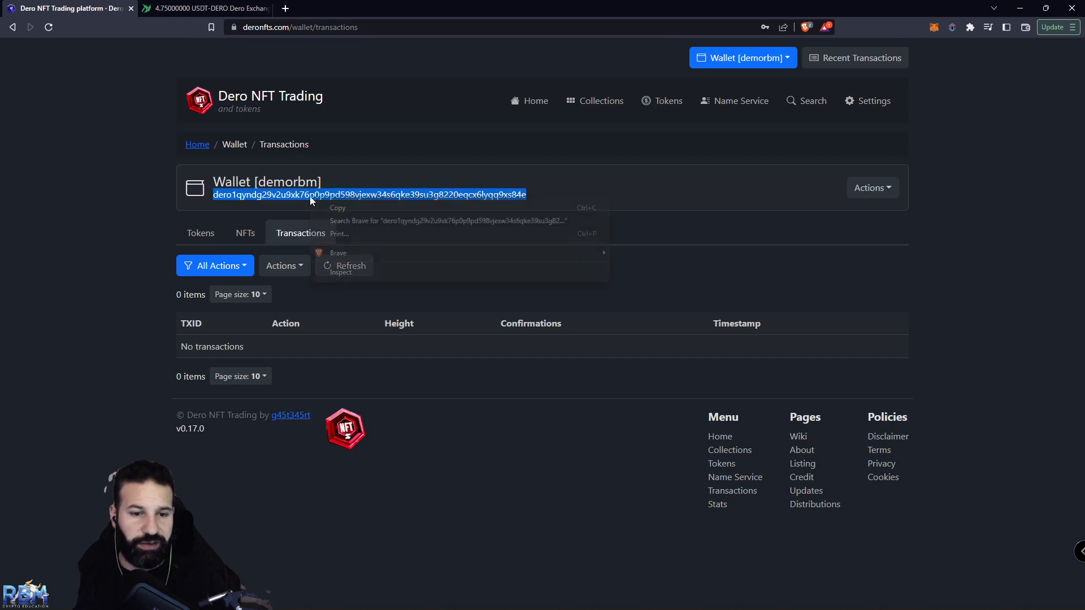
left_click(353, 207)
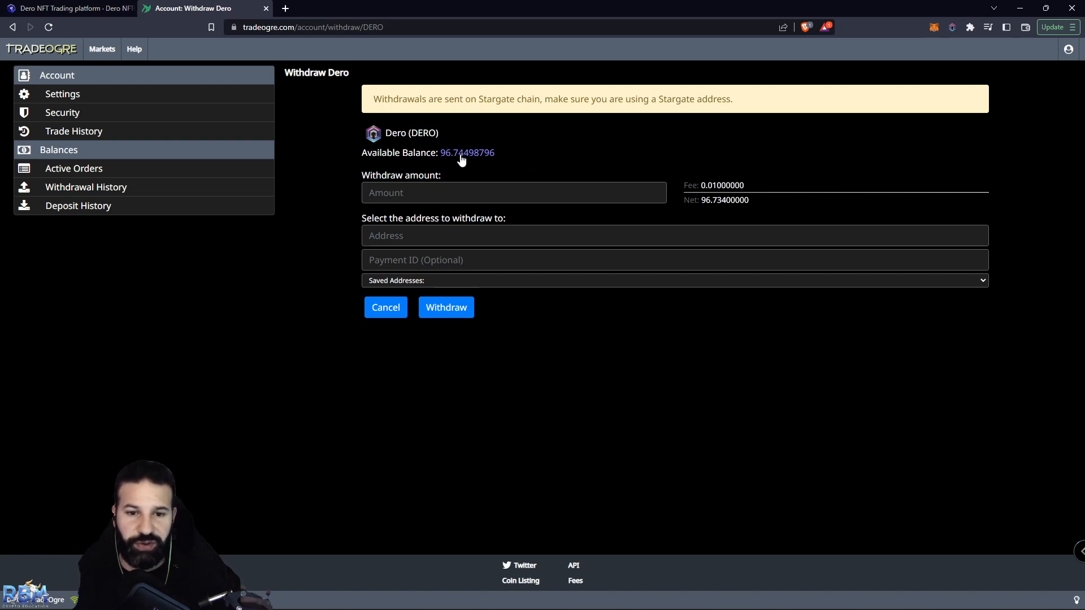
Submit a TradeOgre withdrawal of 96.74 DERO to the copied Dero wallet address.
left_click(403, 194)
type("96.74")
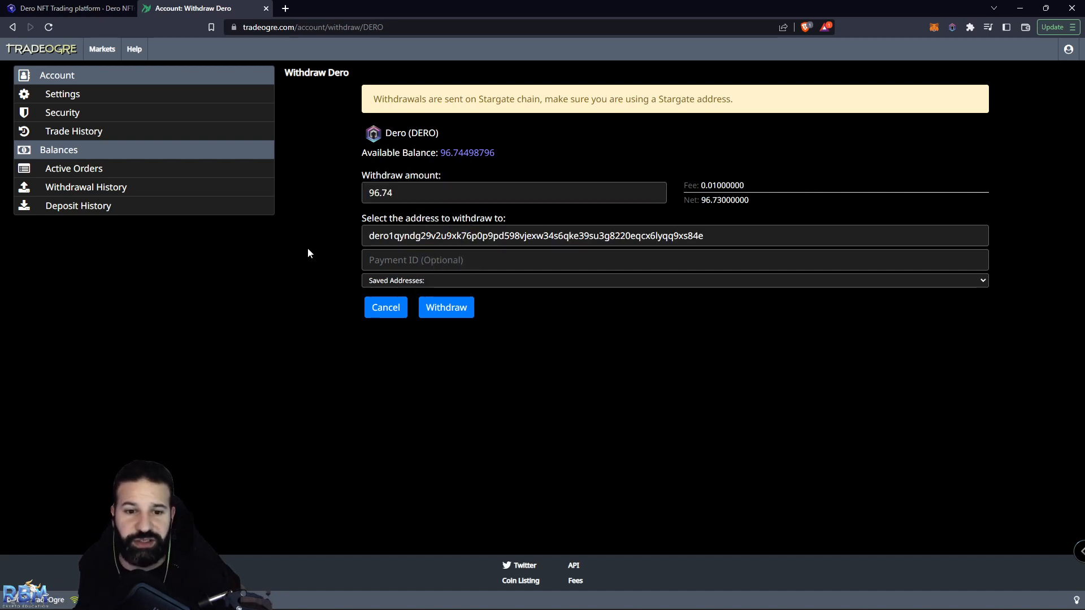
left_click(455, 315)
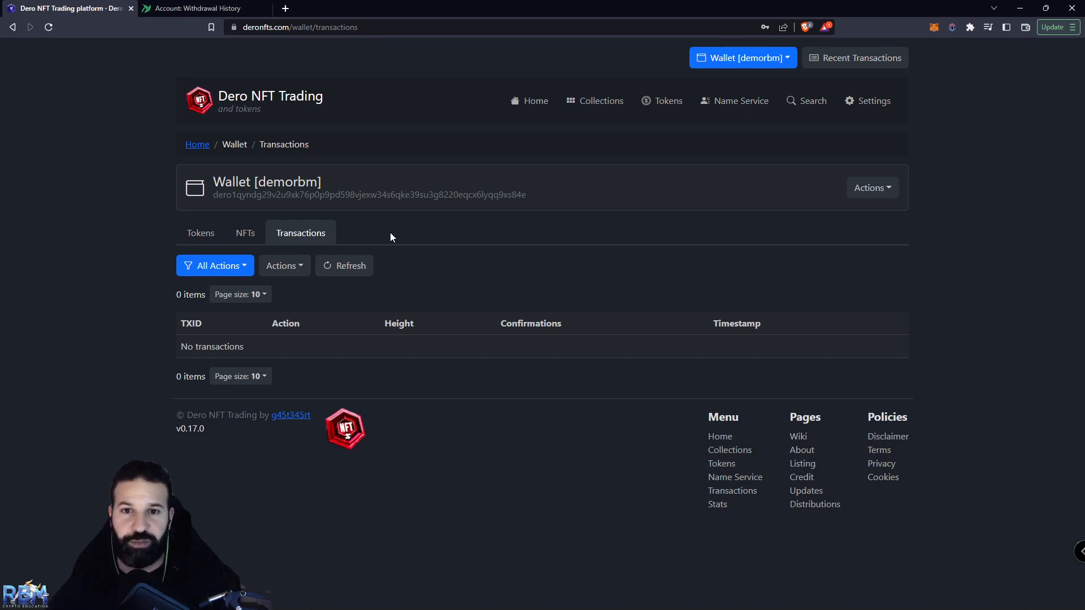
Open the Dero token's page from the deronfts.com token list and copy its token ID.
left_click(666, 101)
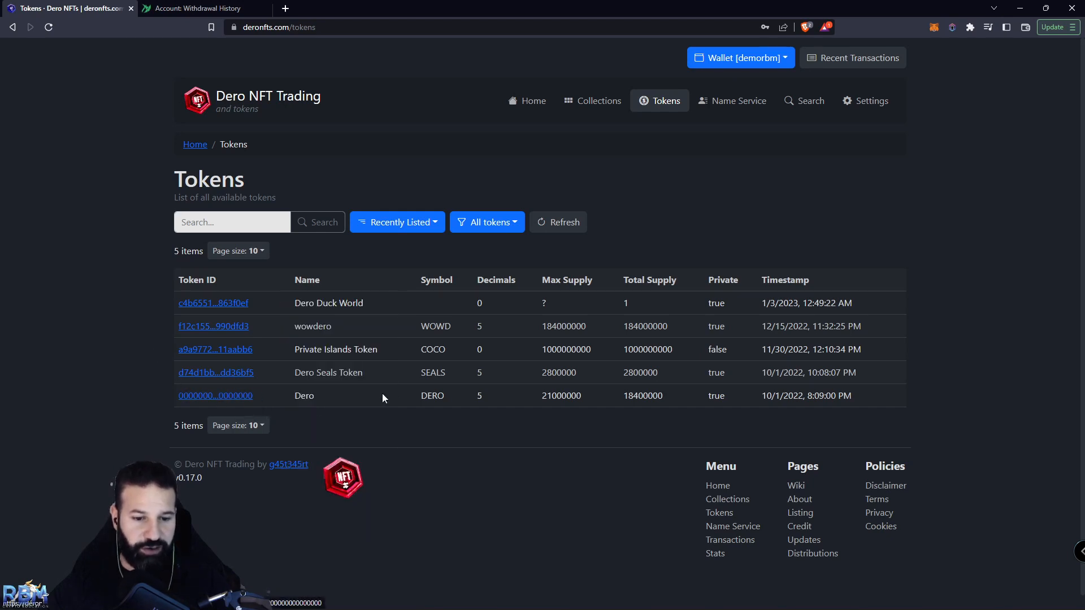
left_click(214, 396)
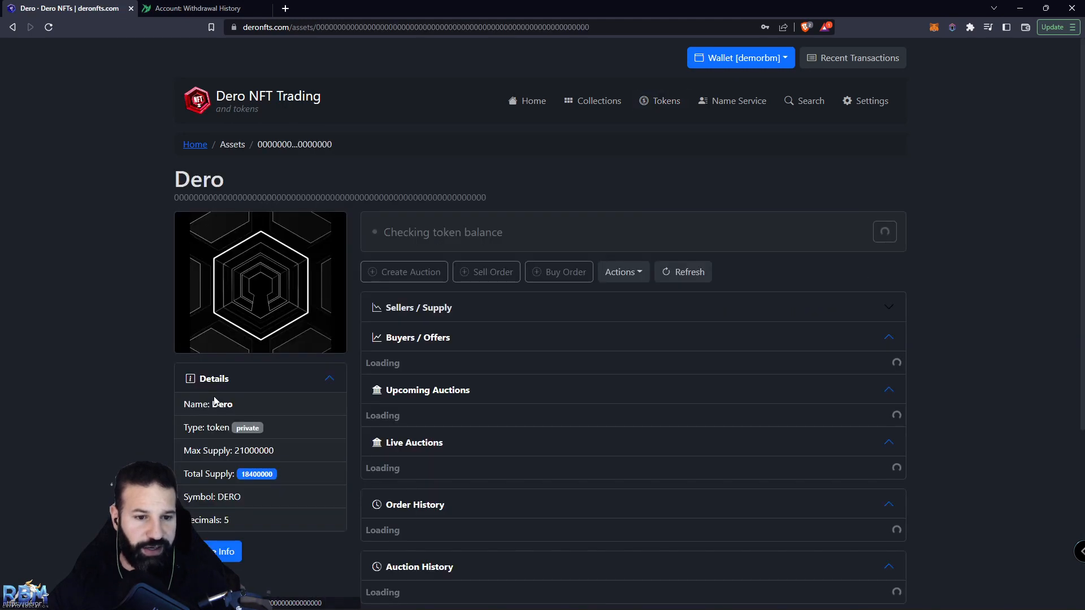
double_click(309, 198)
right_click(308, 198)
left_click(339, 209)
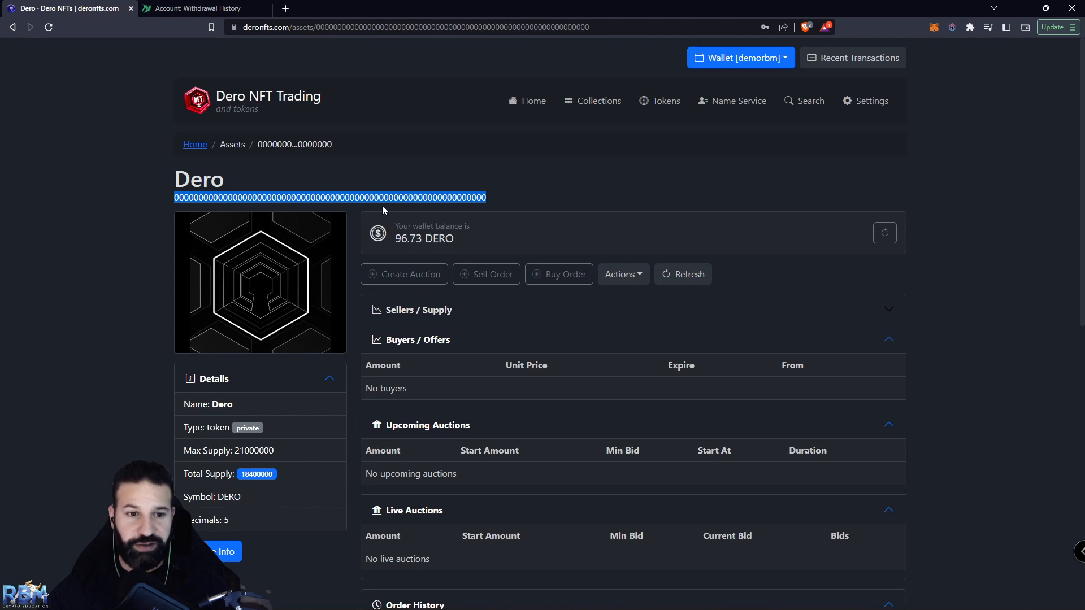
Add the Dero token to the wallet's tokens using the copied token ID.
left_click(785, 57)
left_click(730, 160)
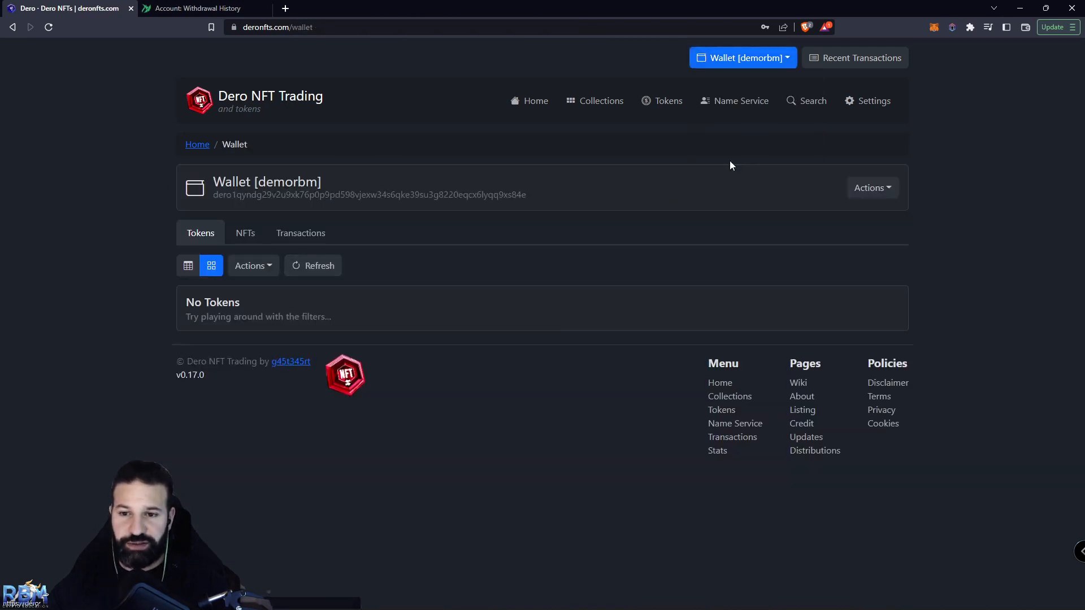
left_click(252, 266)
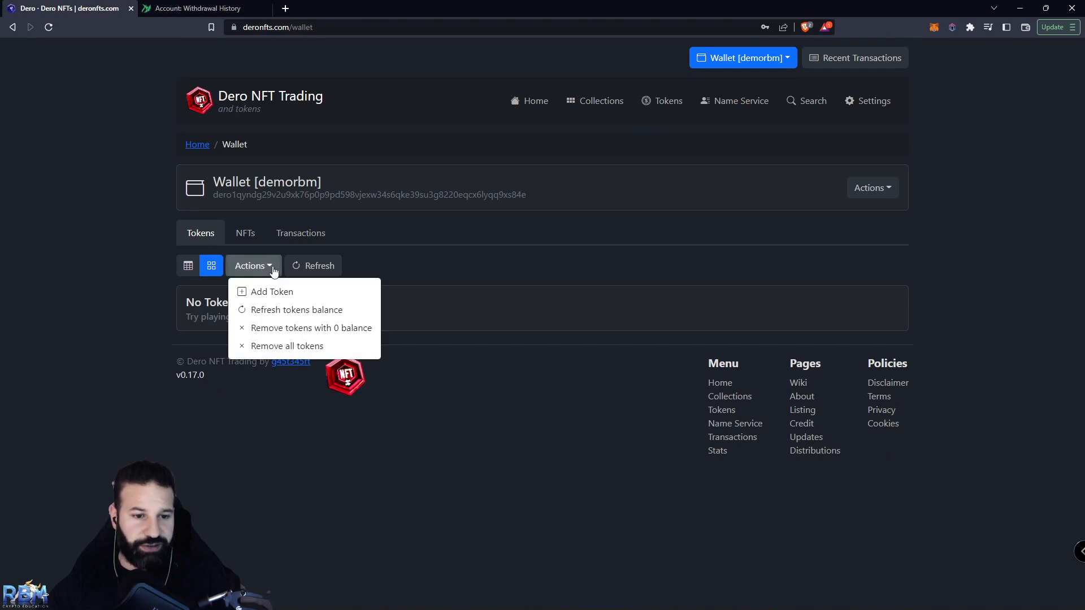
left_click(276, 289)
left_click(517, 127)
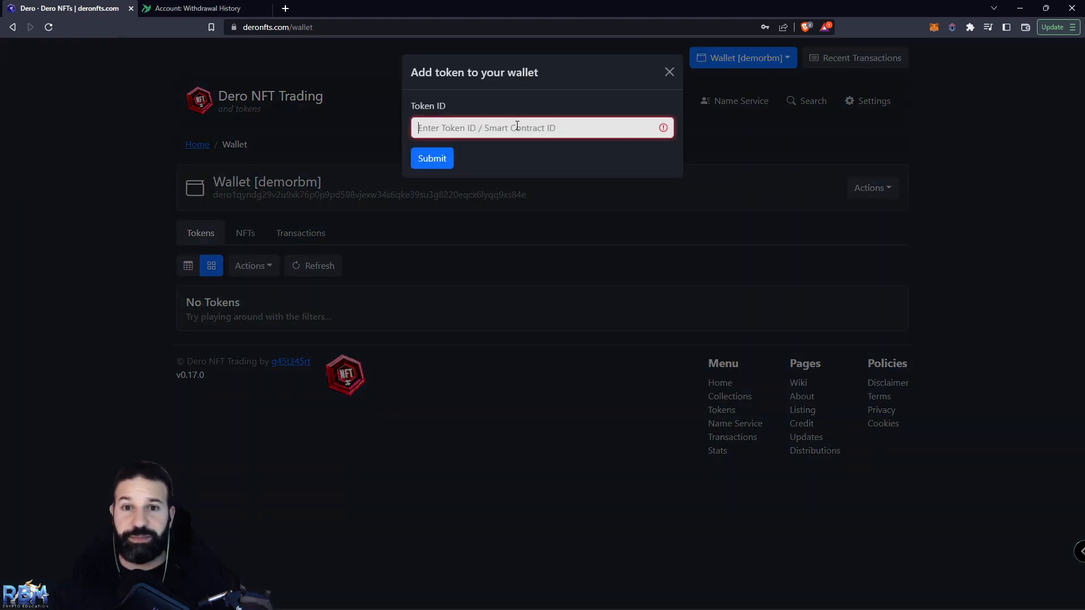
key("ctrl+v")
left_click(432, 159)
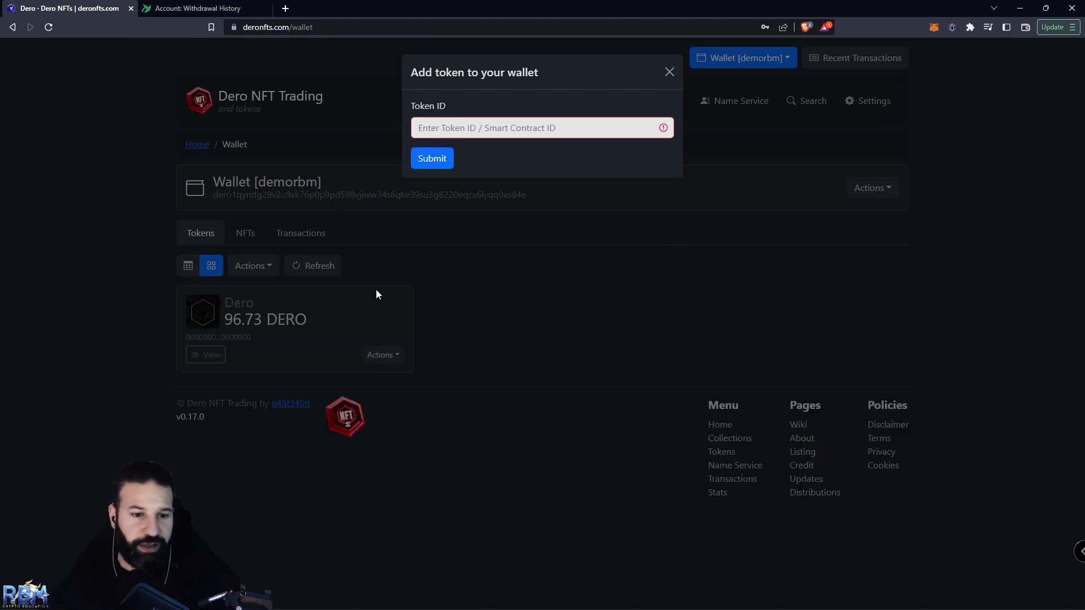
left_click(669, 72)
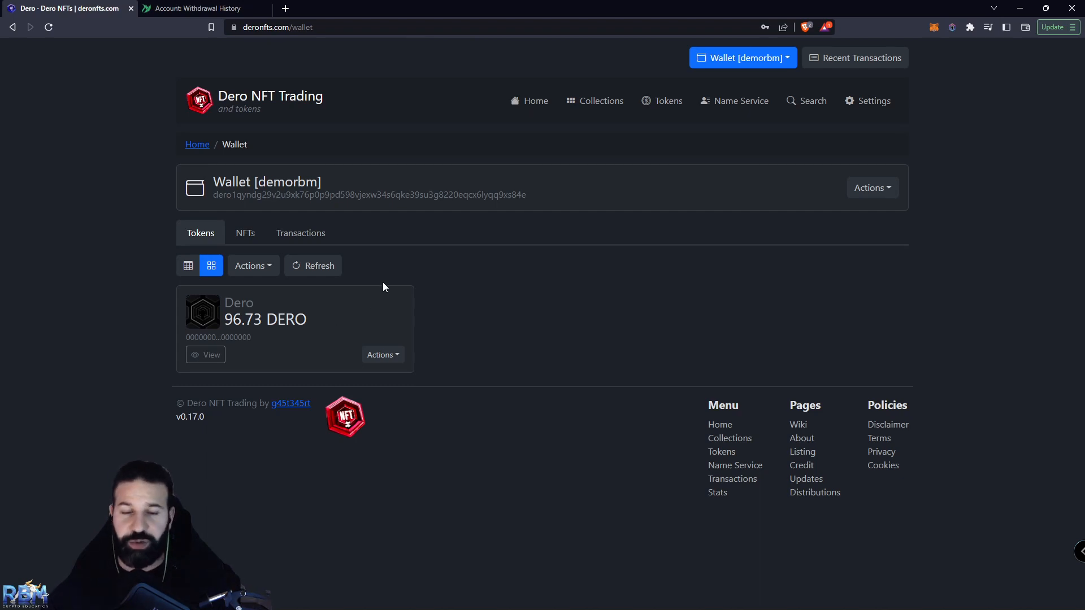
Browse the NFT collections and examine their floor prices, trade volumes and active orders.
left_click(597, 106)
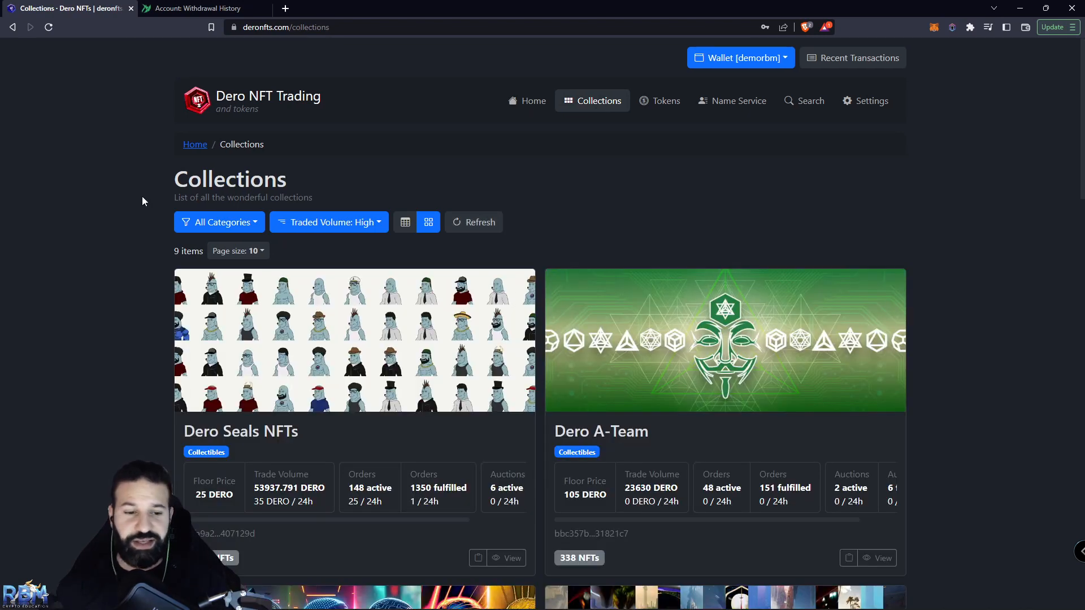
scroll(126, 273, "down", 1)
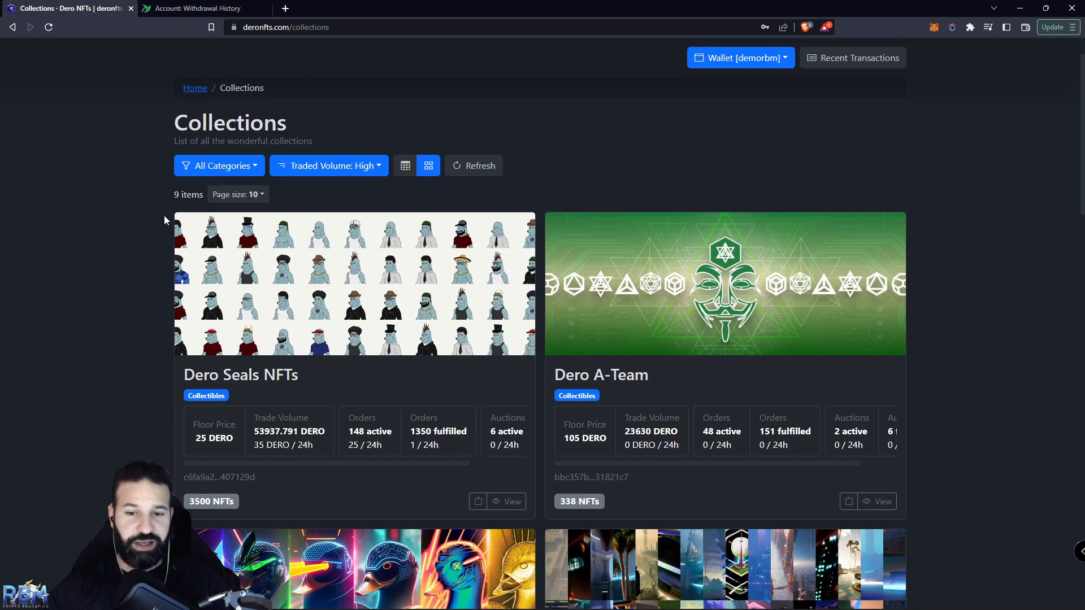
scroll(164, 216, "down", 1)
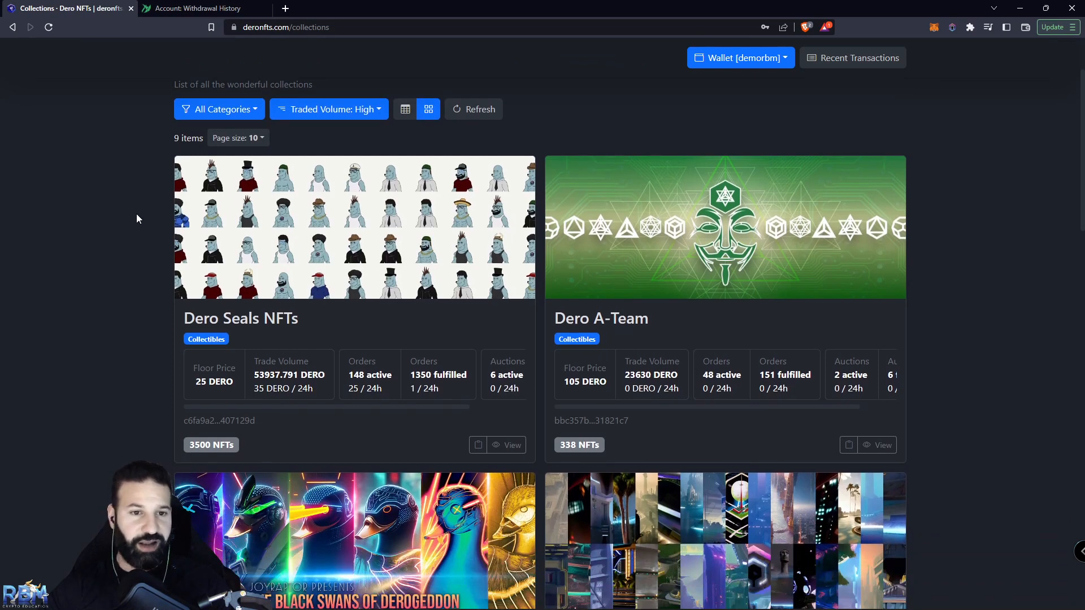
scroll(137, 219, "down", 1)
scroll(356, 289, "down", 2)
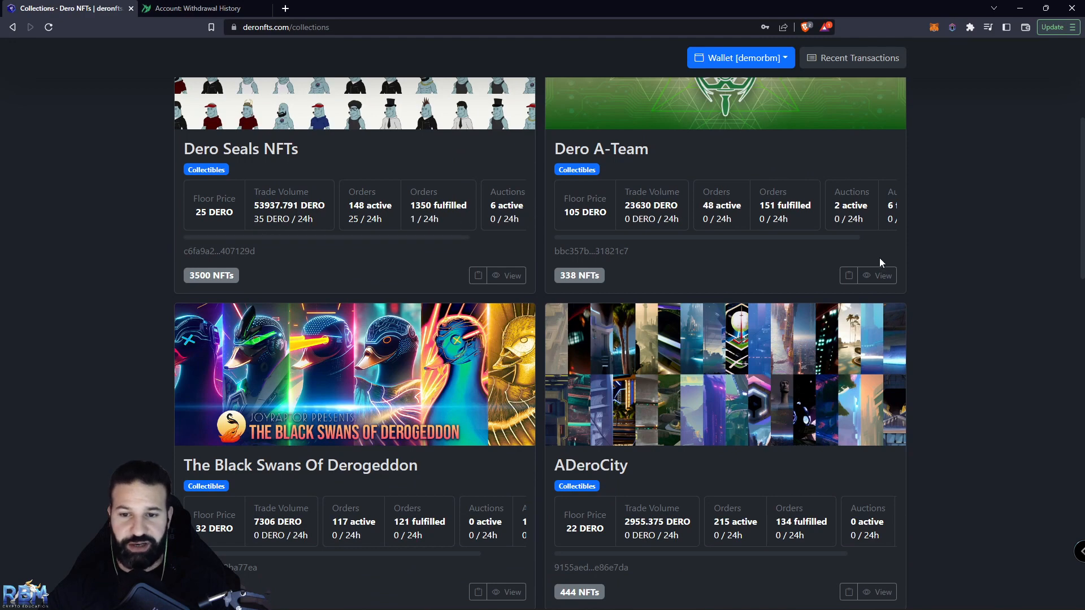
scroll(138, 266, "down", 2)
scroll(128, 308, "up", 3)
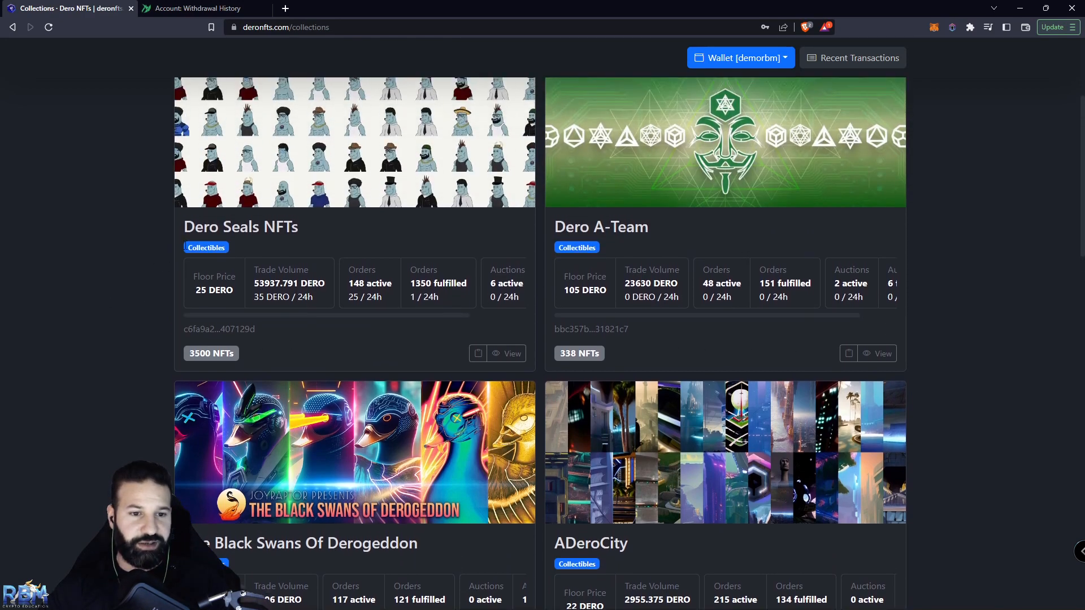
scroll(161, 231, "up", 2)
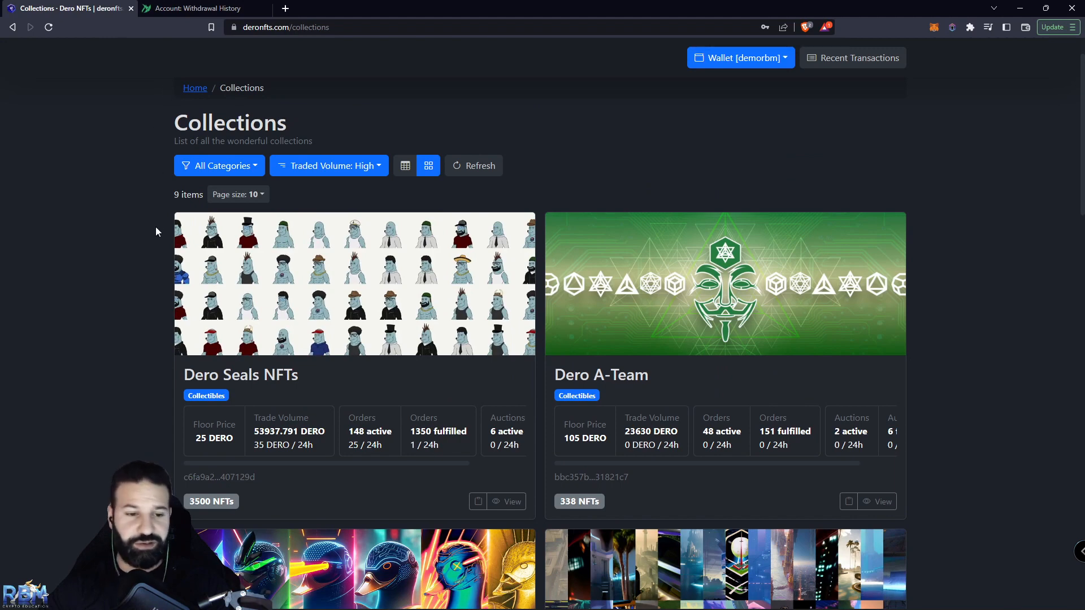
scroll(160, 290, "up", 1)
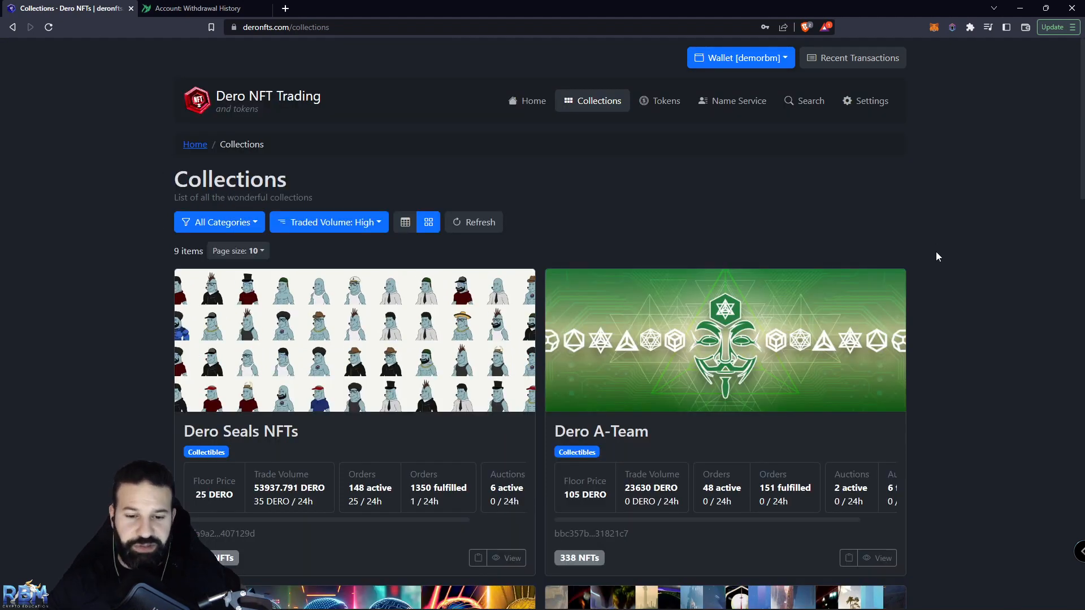
scroll(937, 257, "down", 1)
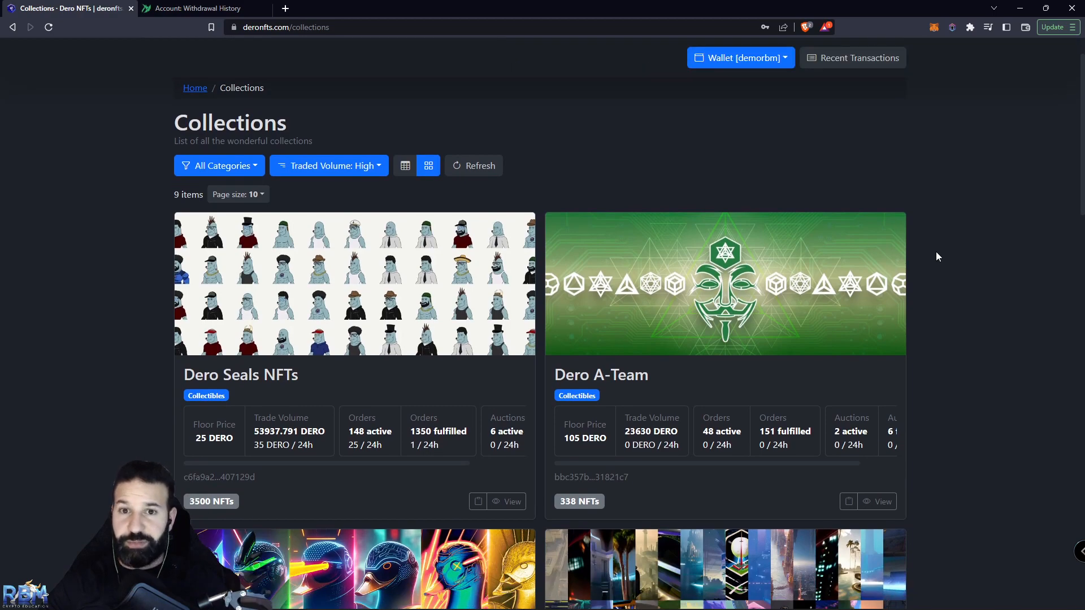
scroll(936, 252, "down", 5)
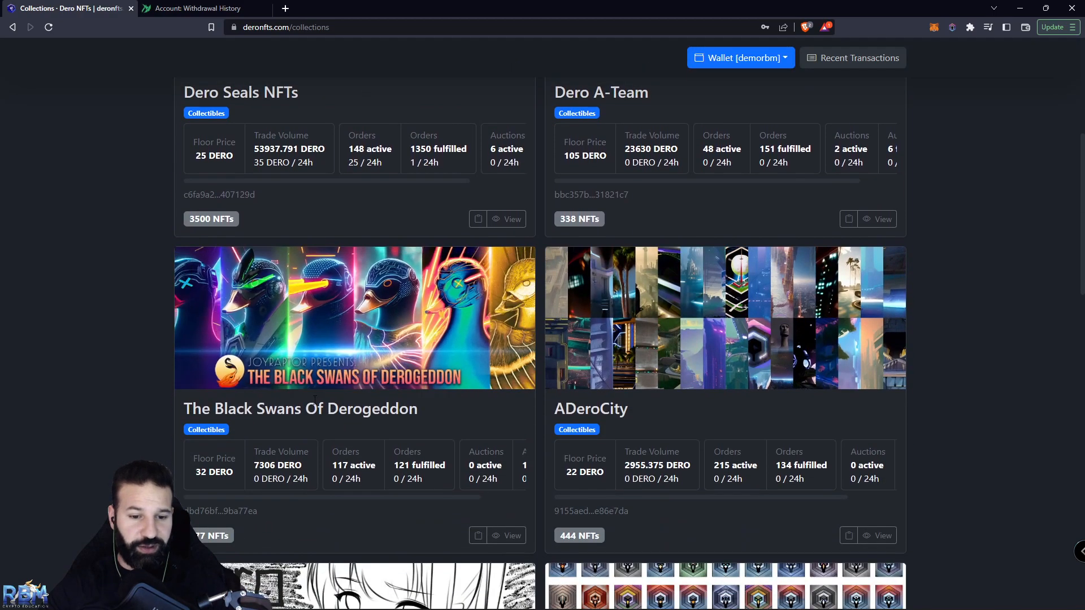
scroll(433, 413, "down", 4)
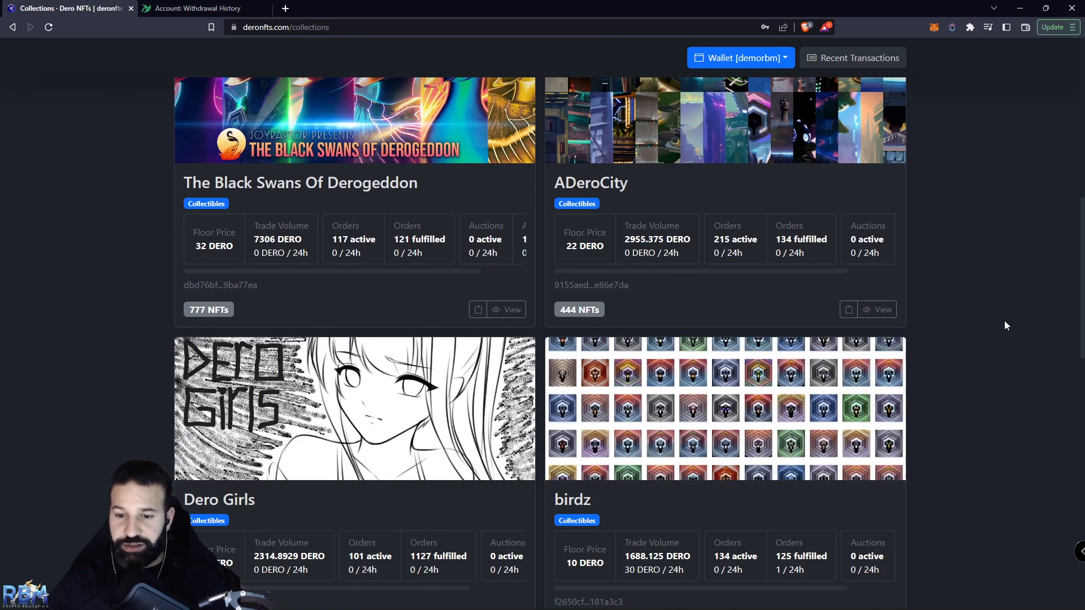
Open the birdz collection and display its active sell orders.
left_click(726, 391)
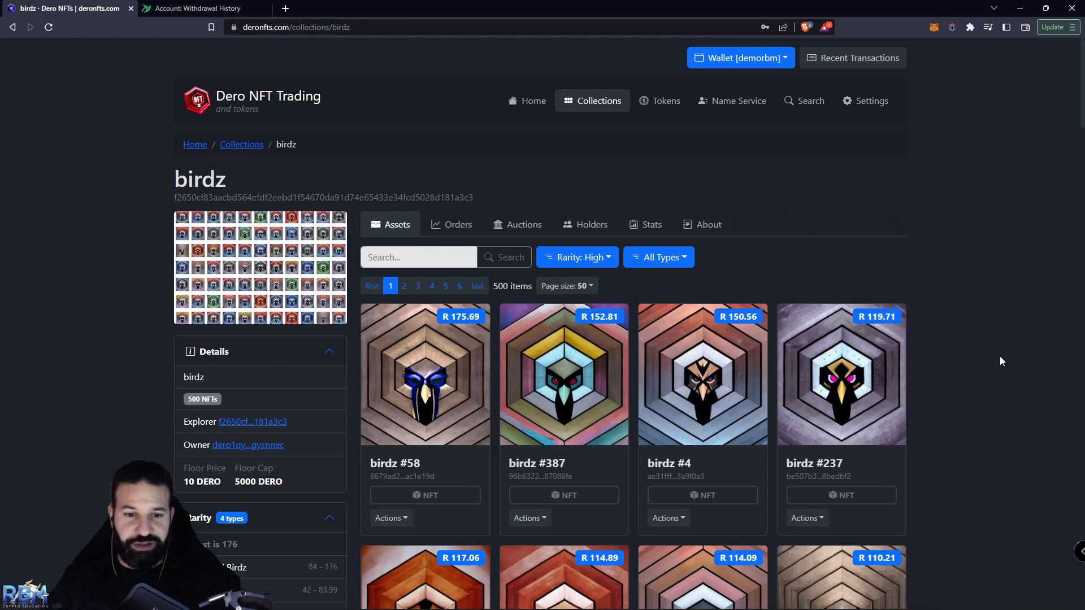
scroll(1032, 308, "down", 2)
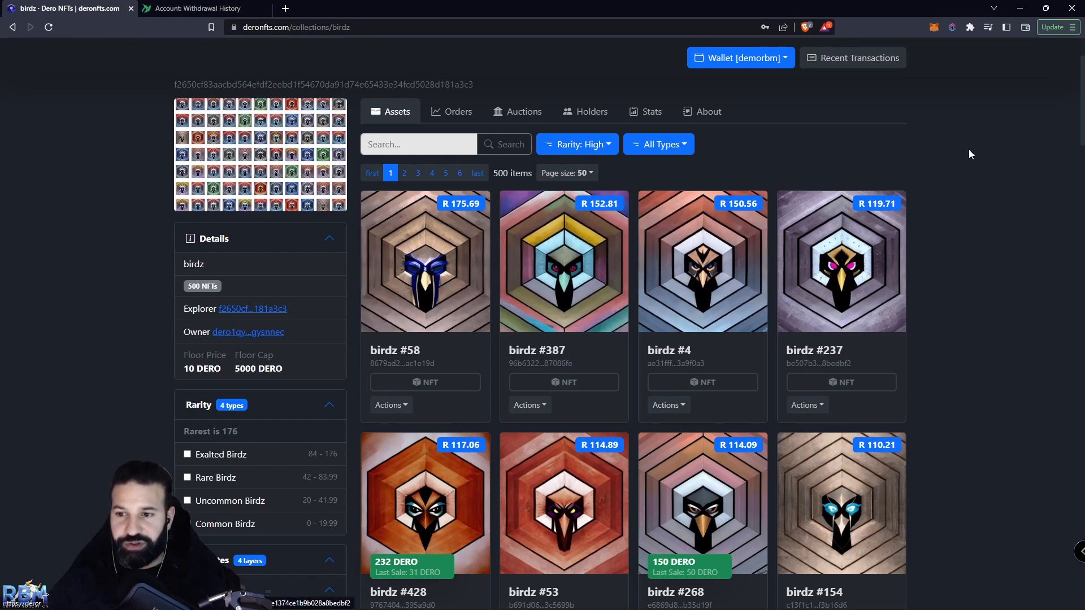
left_click(451, 113)
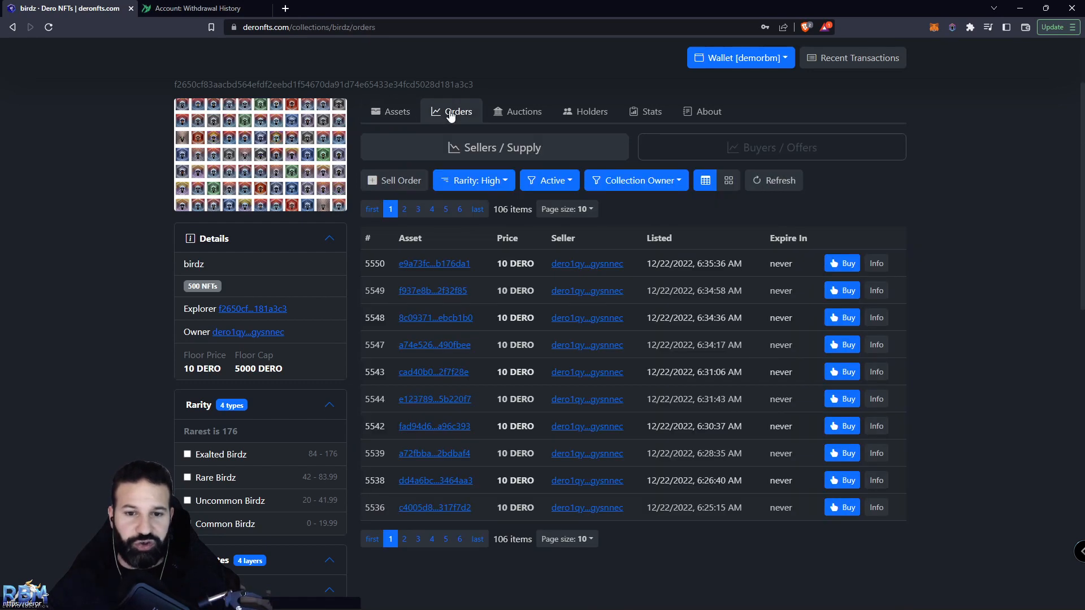
Buy the birdz #139 NFT for 10 DERO from its sell order, building and sending the transaction.
mouse_move(446, 292)
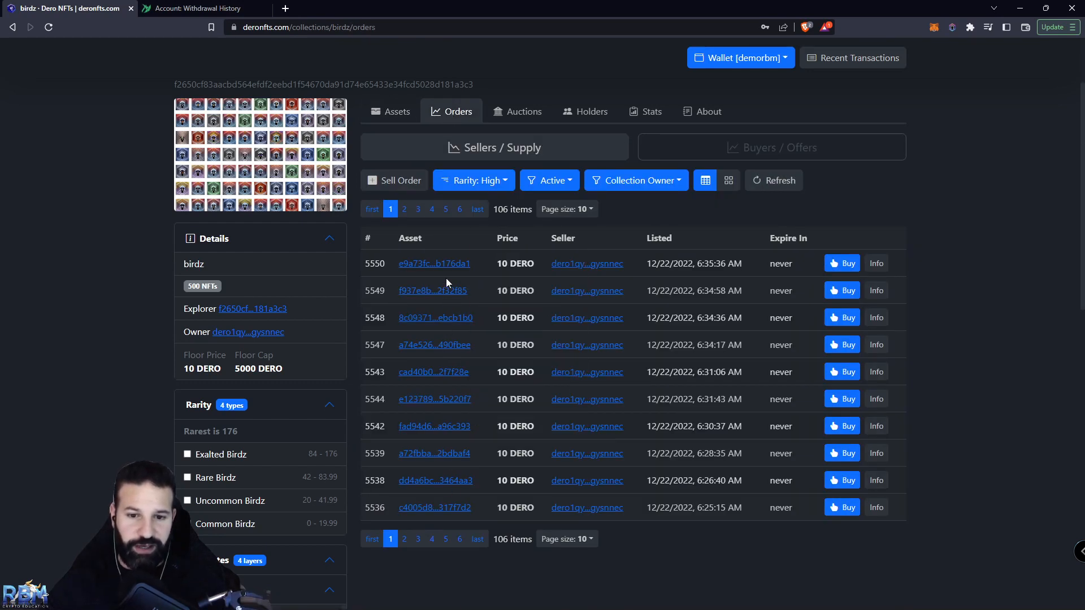
mouse_move(445, 458)
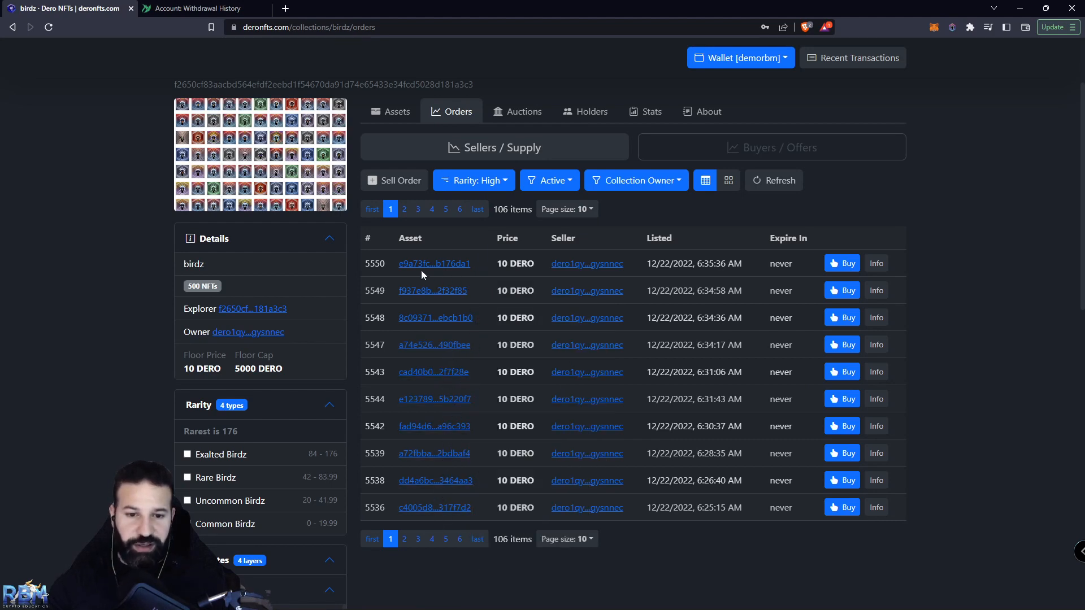
mouse_move(430, 265)
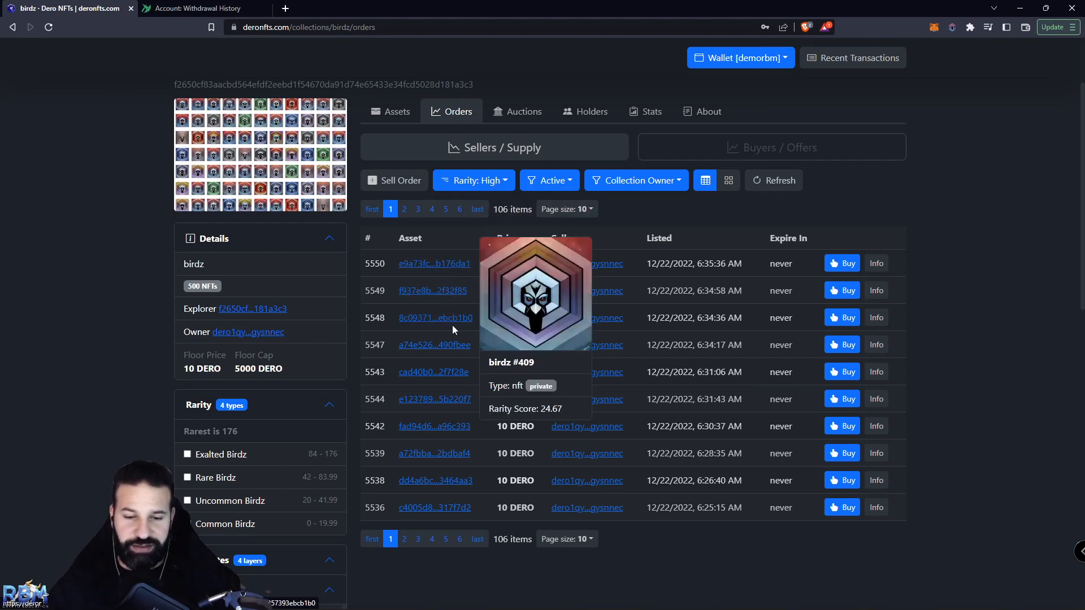
mouse_move(455, 351)
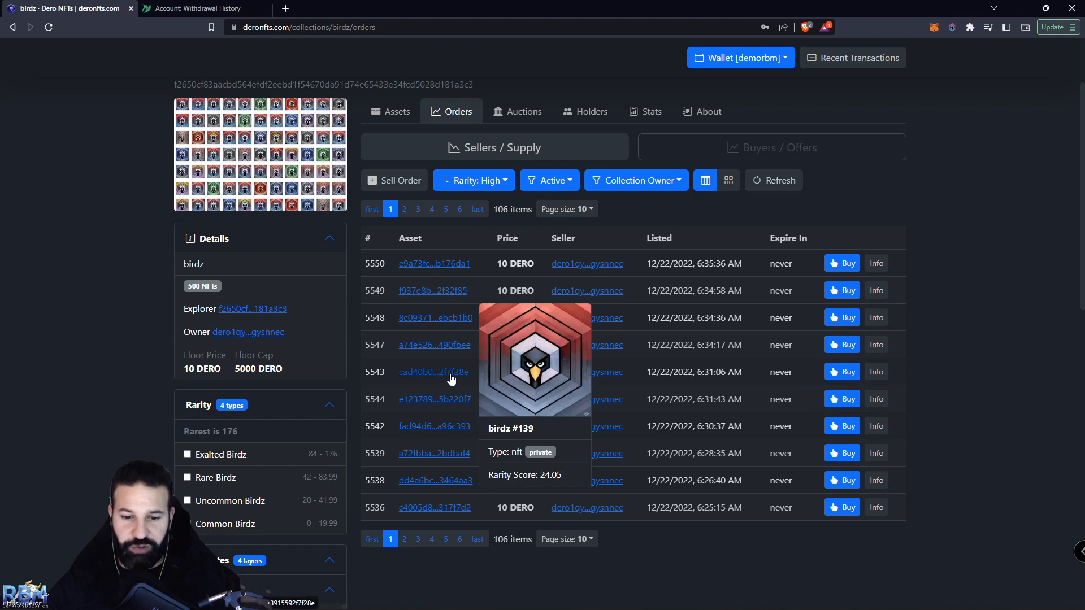
mouse_move(452, 324)
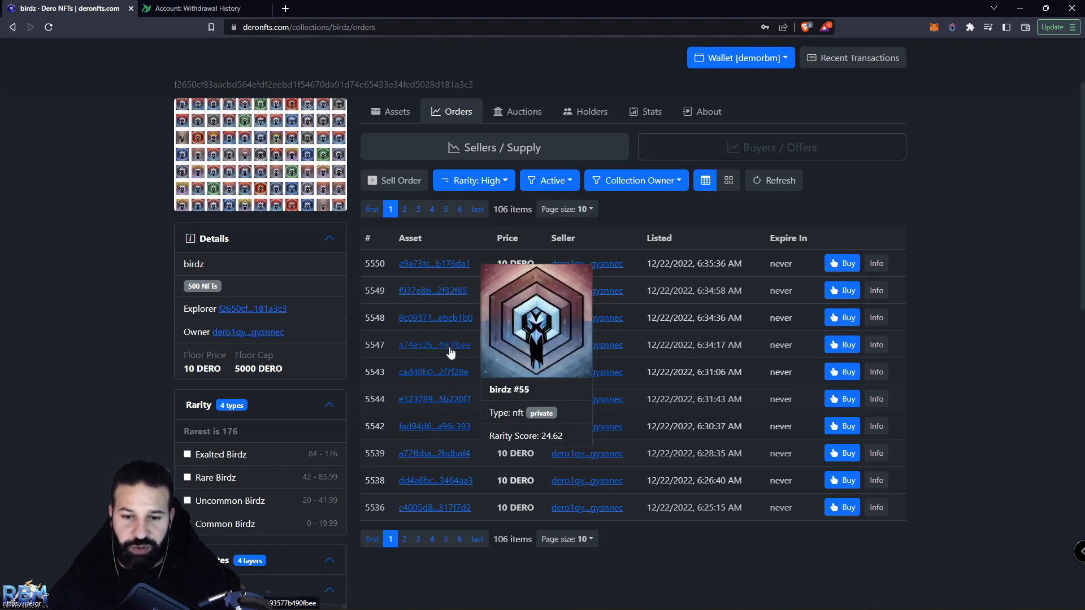
mouse_move(449, 372)
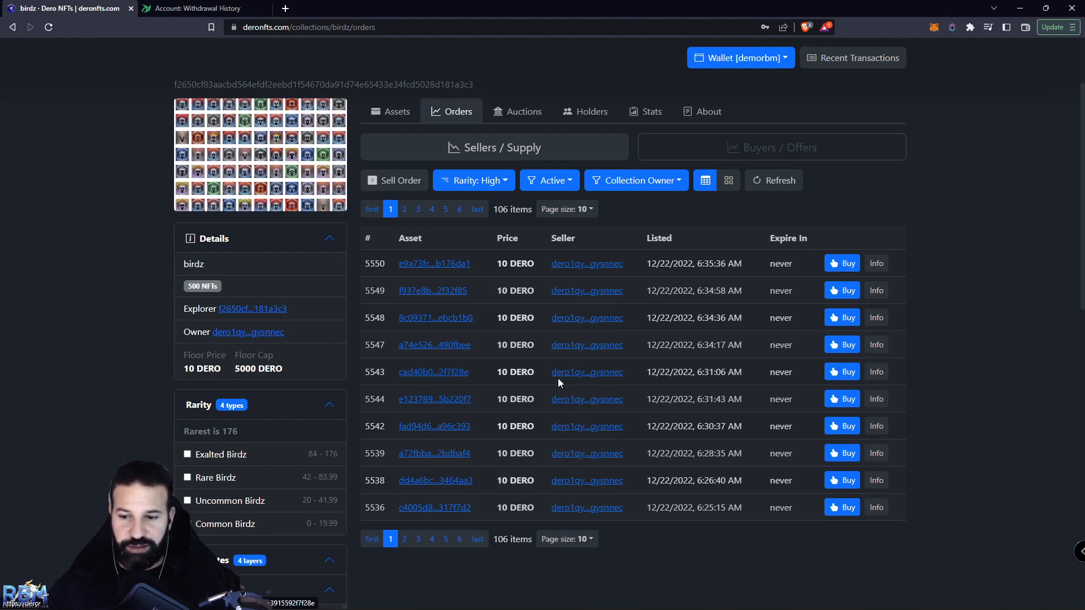
left_click(844, 373)
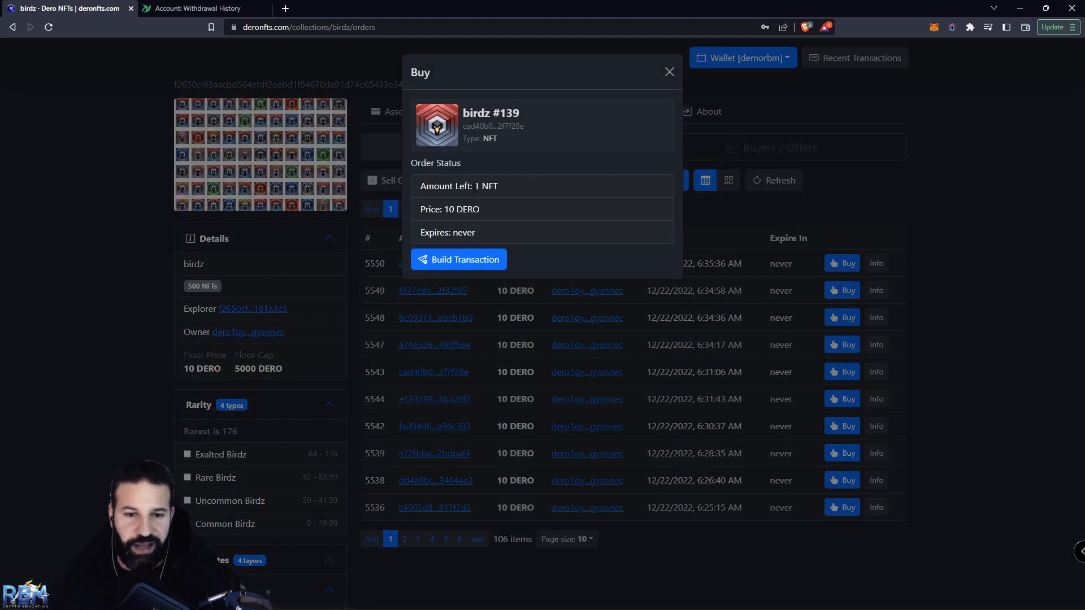
left_click_drag(444, 209, 482, 208)
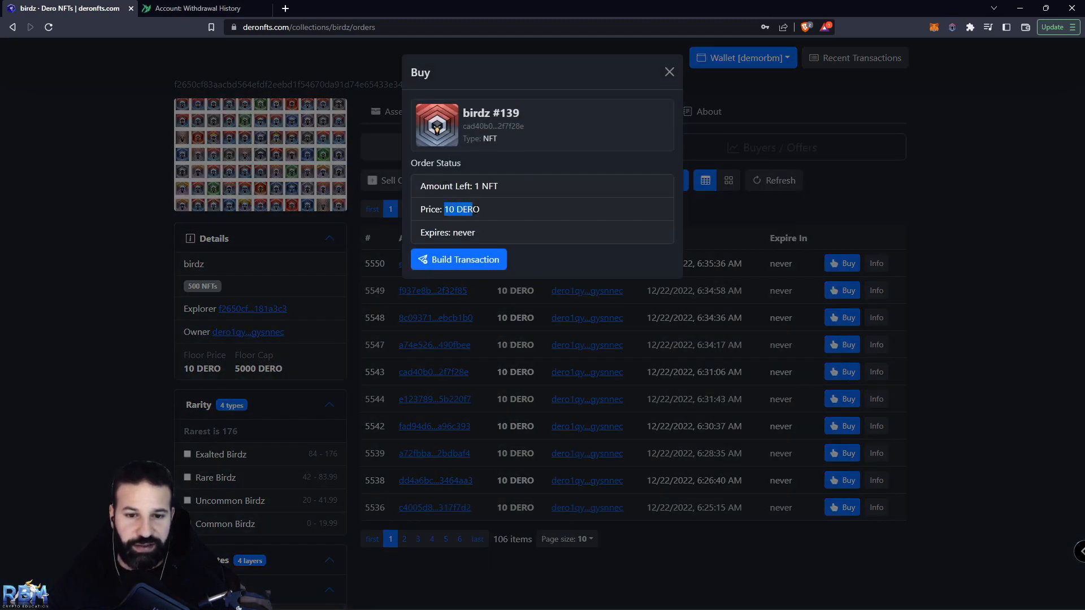
left_click(507, 211)
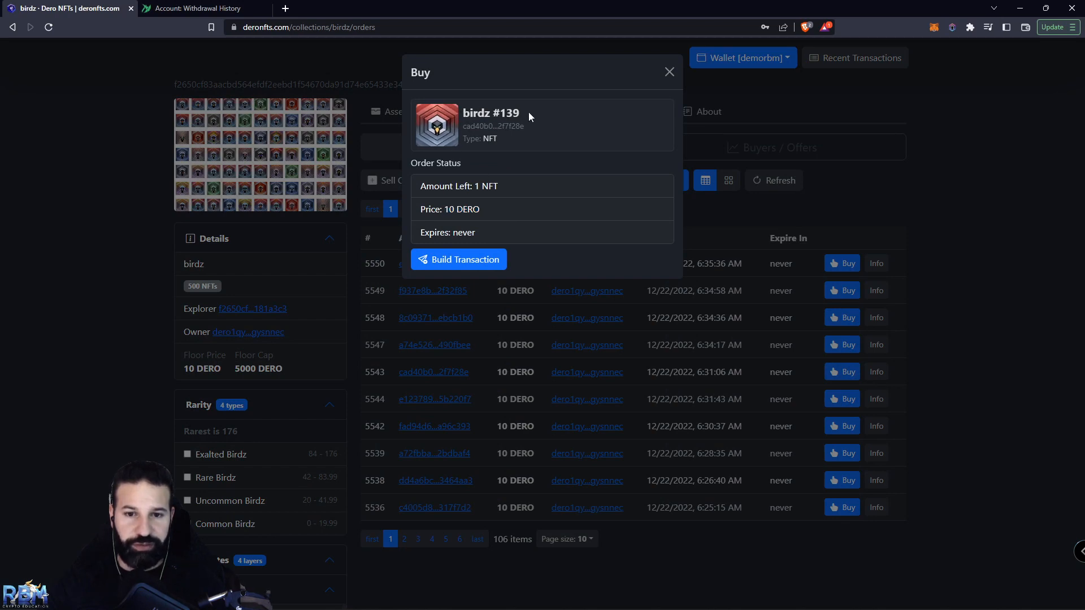
left_click(462, 259)
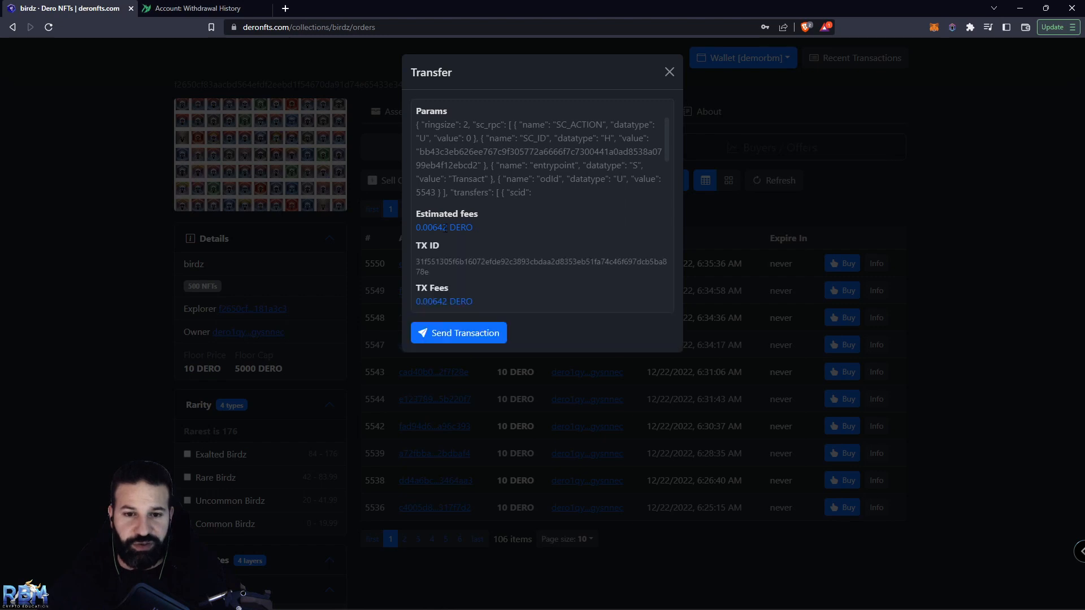
left_click(472, 334)
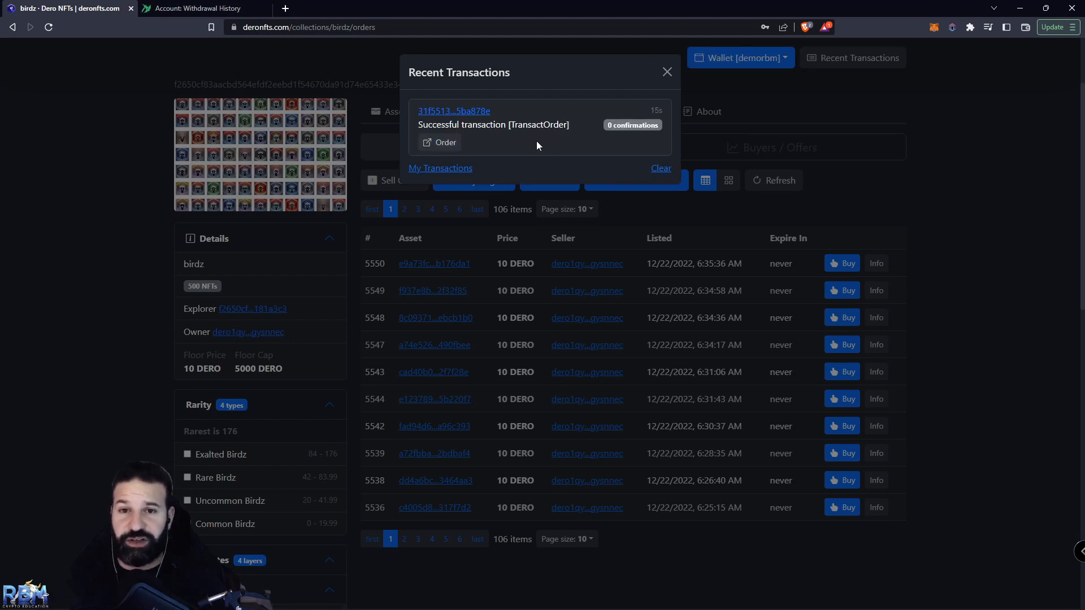
Open the birdz #139 asset page from the purchase order and copy its full NFT ID.
left_click(438, 143)
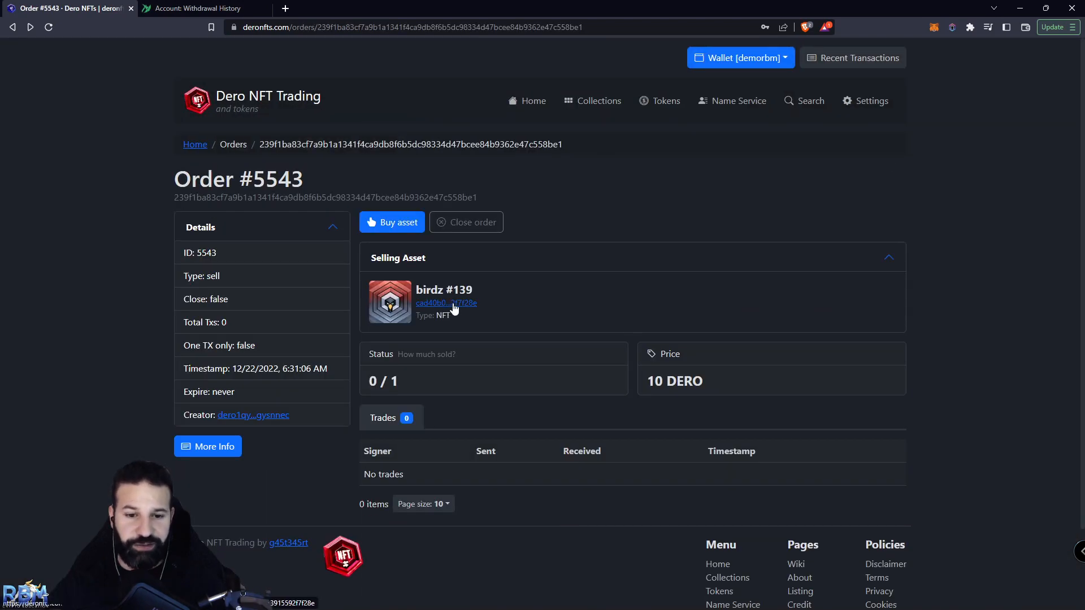
left_click(455, 305)
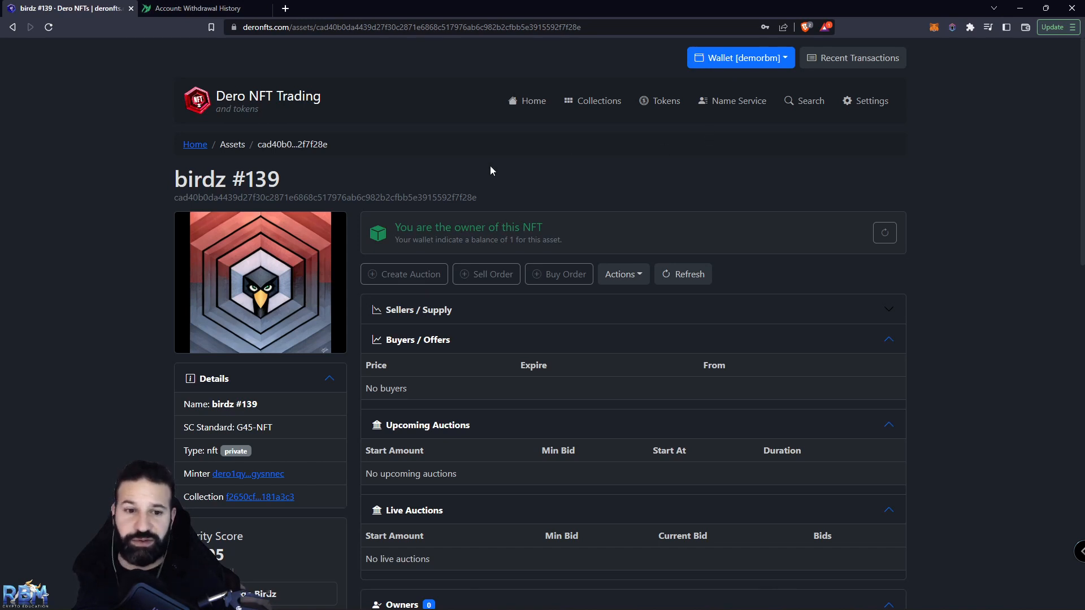
left_click_drag(175, 198, 480, 197)
right_click(450, 199)
left_click(474, 209)
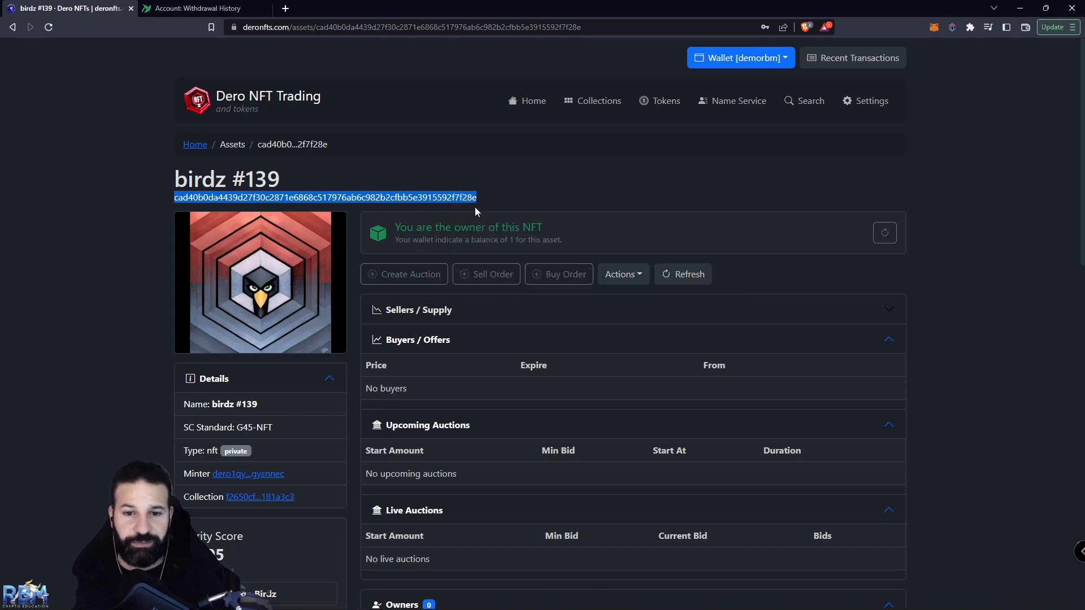
Add birdz #139 to the wallet's NFTs using the copied NFT ID.
left_click(787, 60)
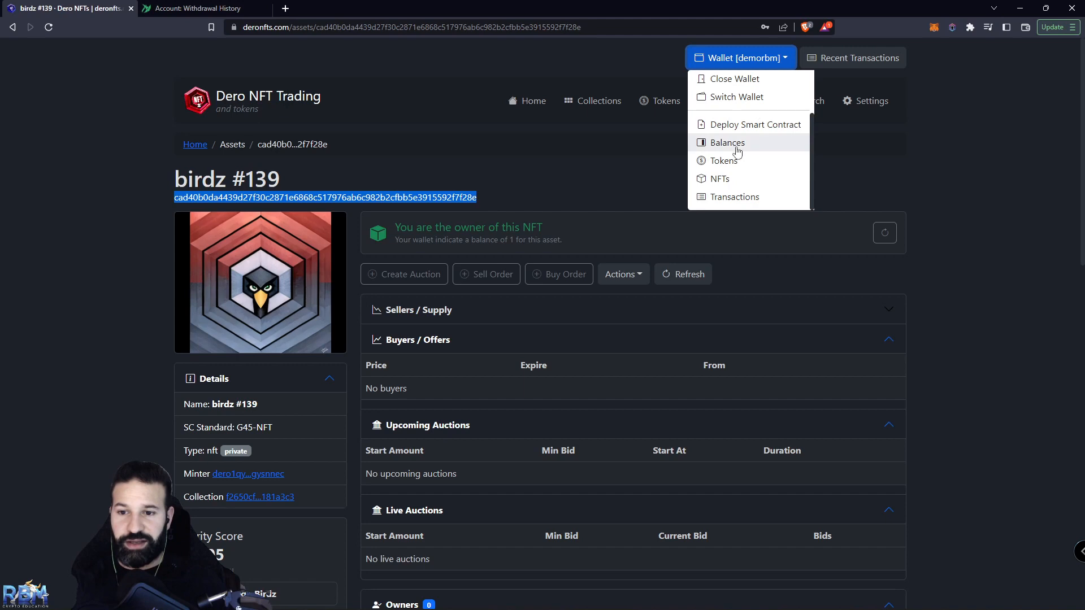
left_click(723, 179)
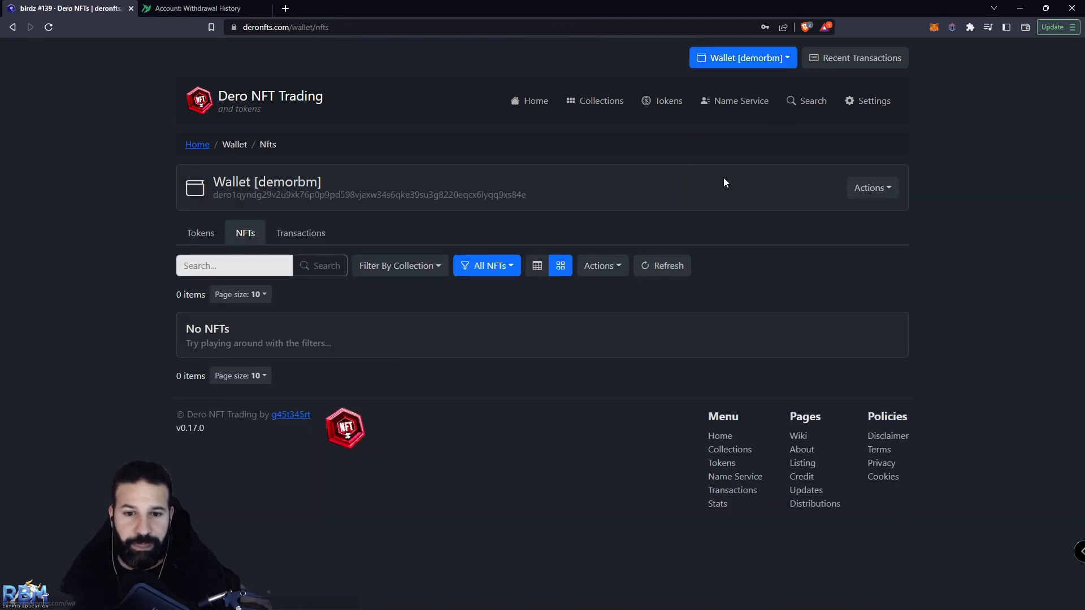
left_click(610, 270)
left_click(615, 294)
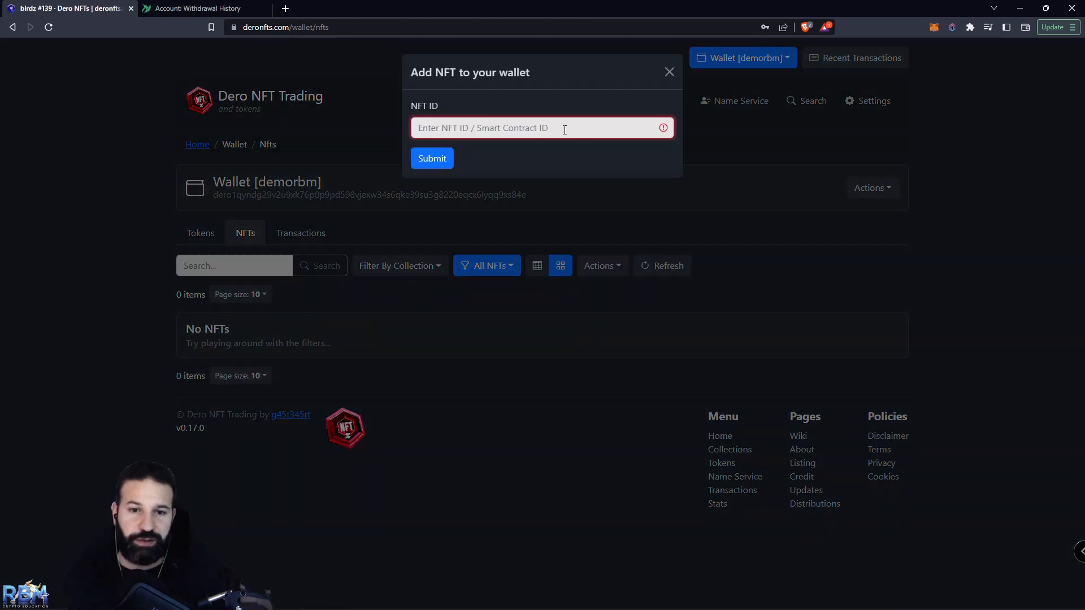
key("ctrl+v")
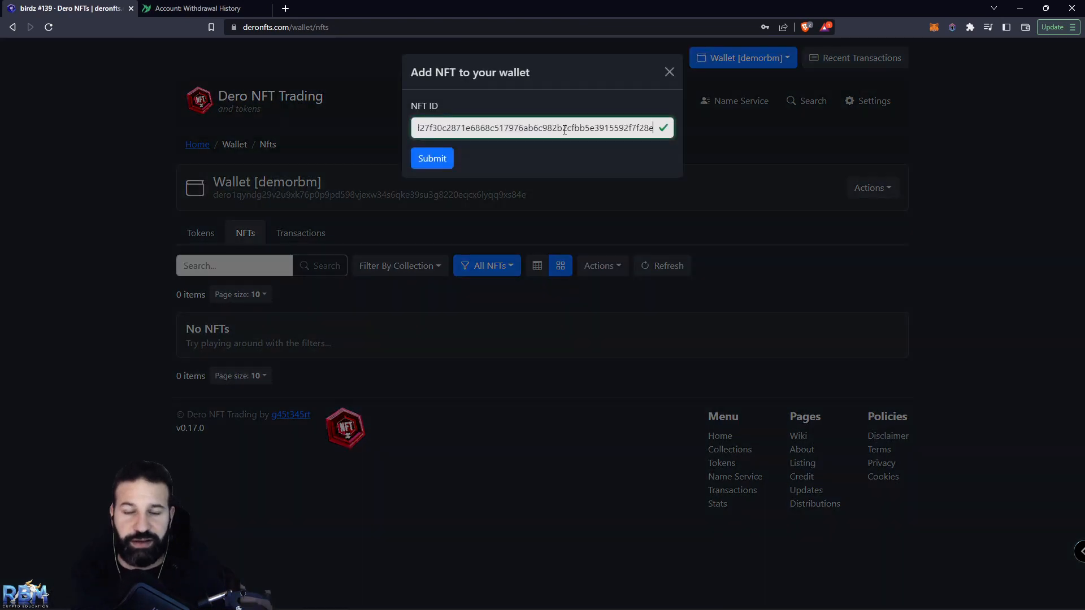
left_click(433, 159)
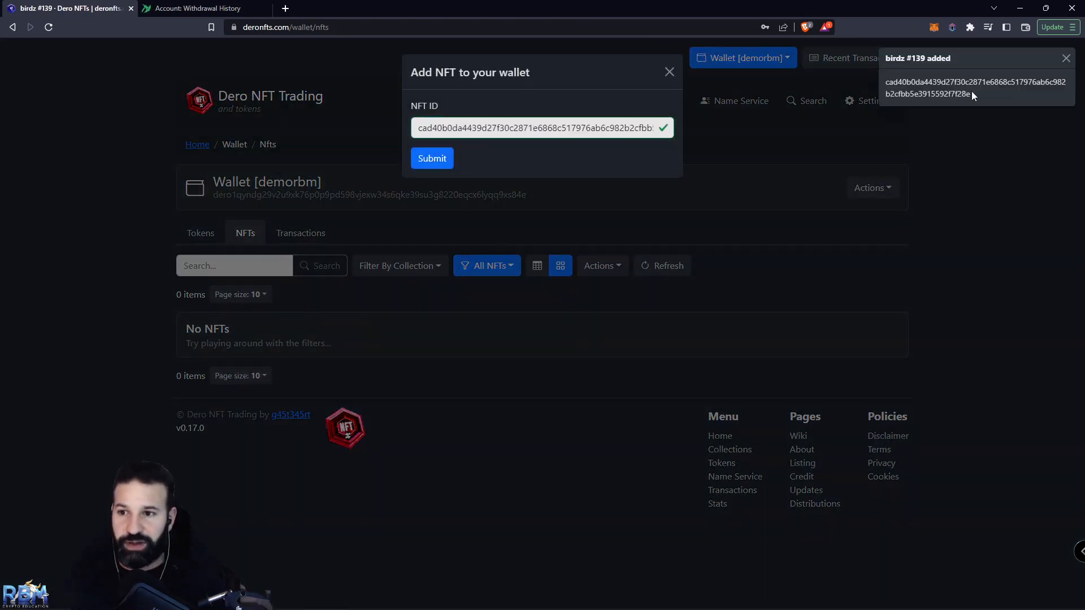
left_click(670, 73)
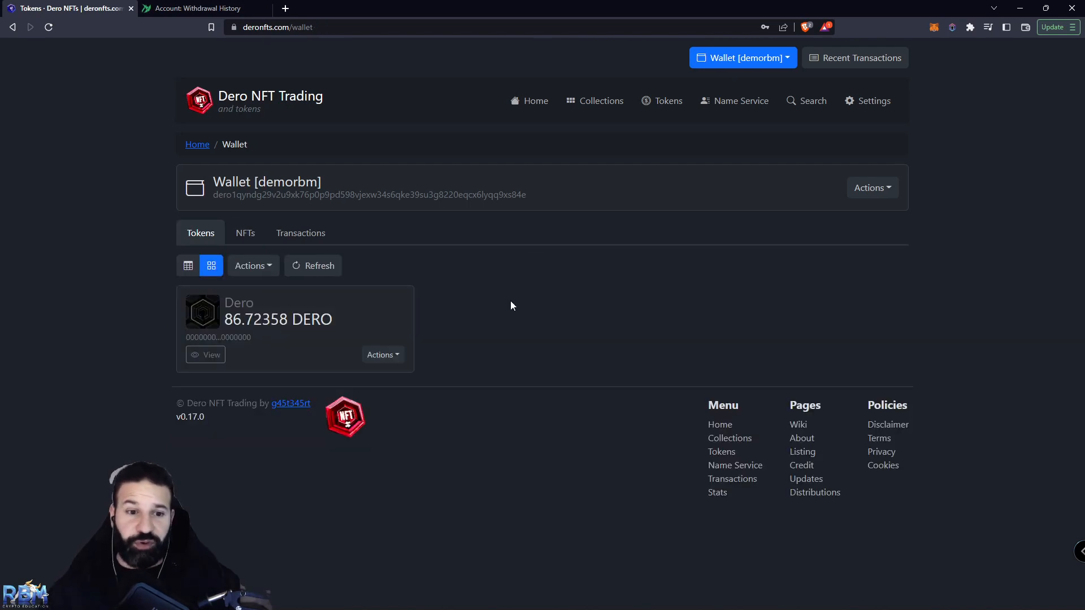
Browse the NFT collections and open The Black Swans Of Derogeddon.
left_click(610, 104)
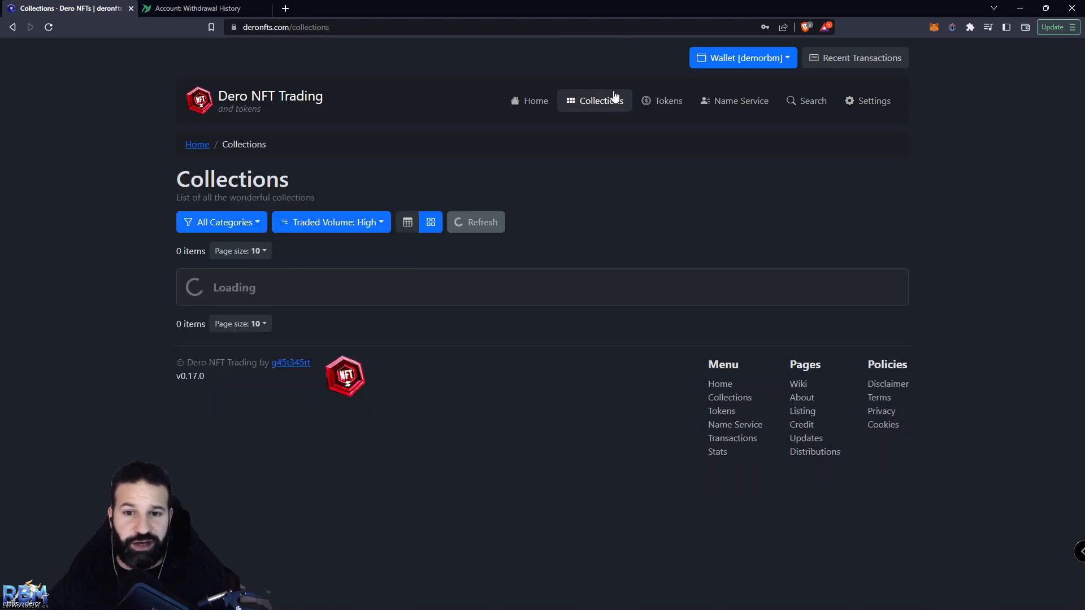
scroll(507, 143, "down", 4)
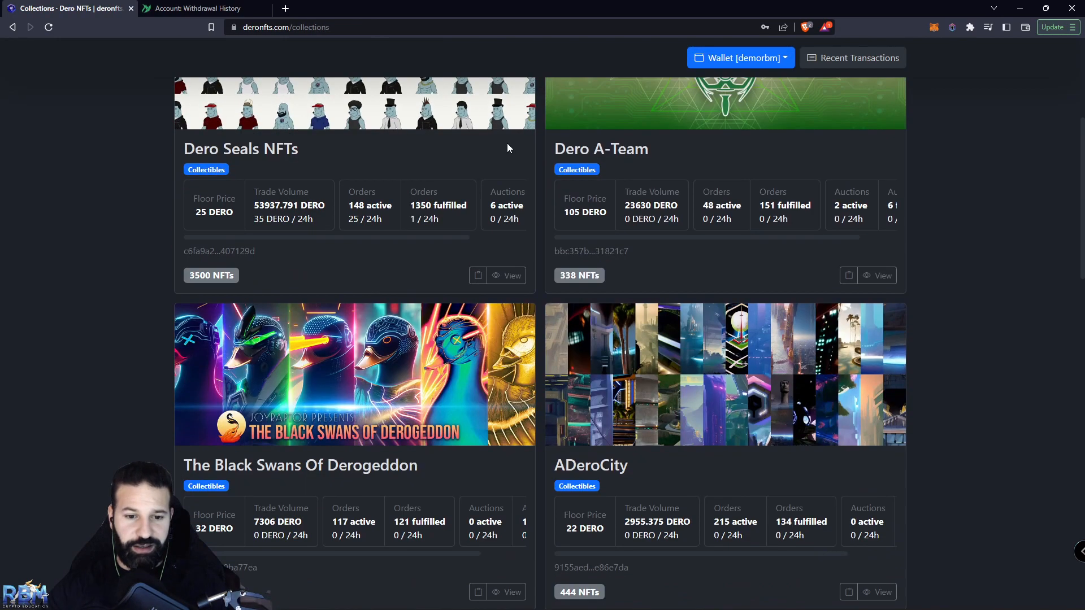
scroll(381, 243, "down", 3)
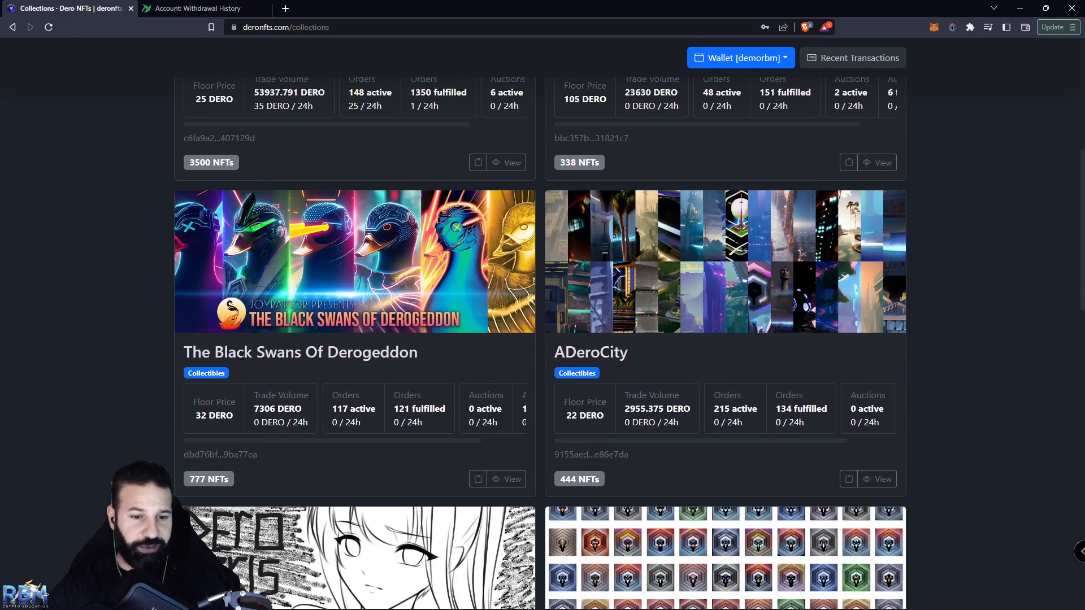
left_click(382, 351)
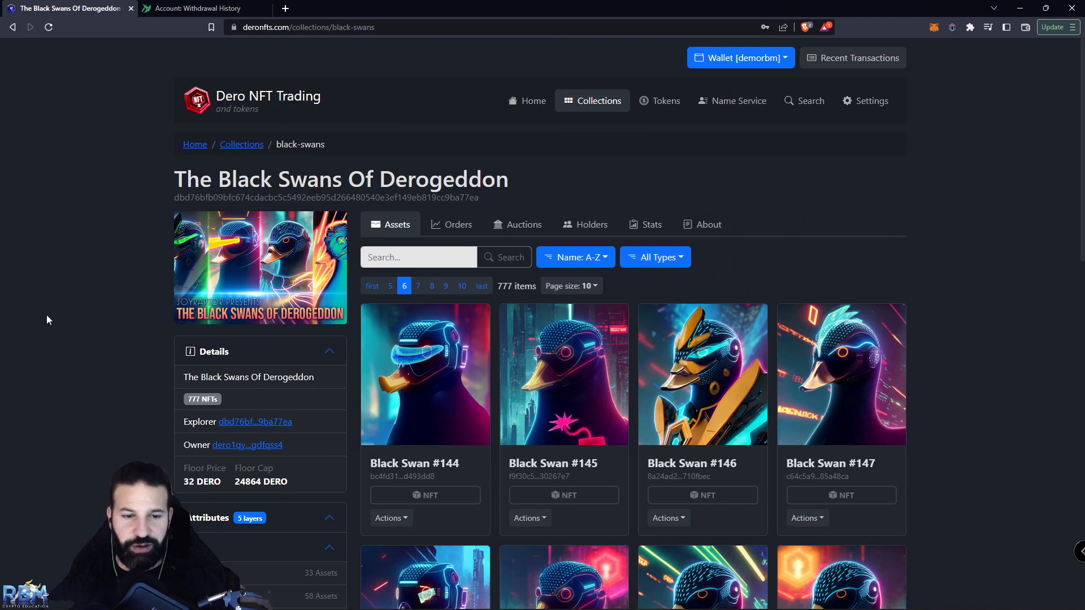
Filter the Black Swans assets by the Dead eyes attribute and examine the matching NFTs.
scroll(1006, 234, "down", 1)
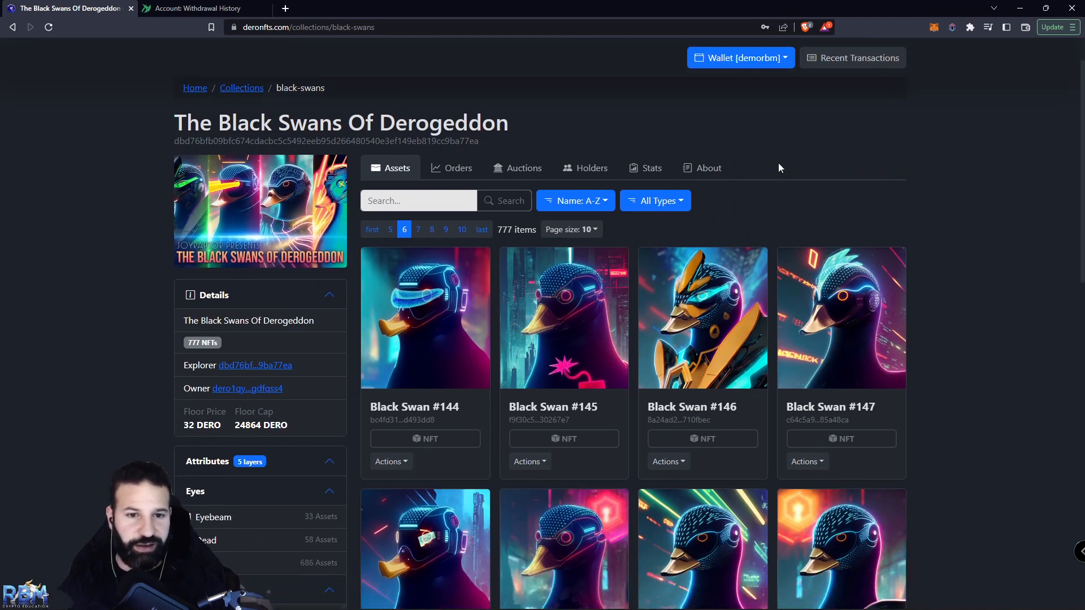
scroll(1033, 305, "down", 1)
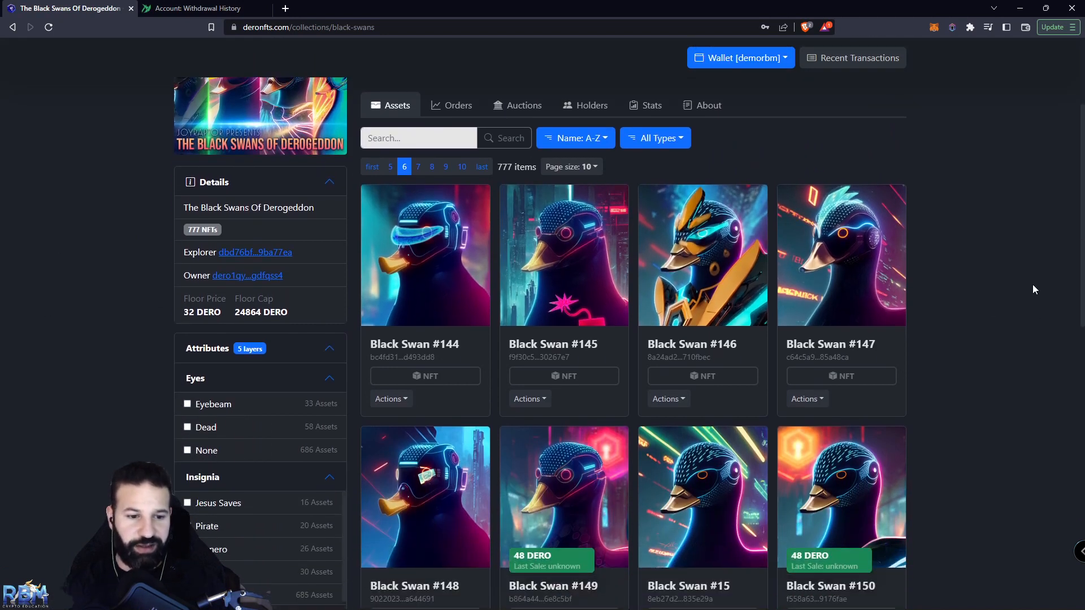
scroll(1033, 288, "down", 1)
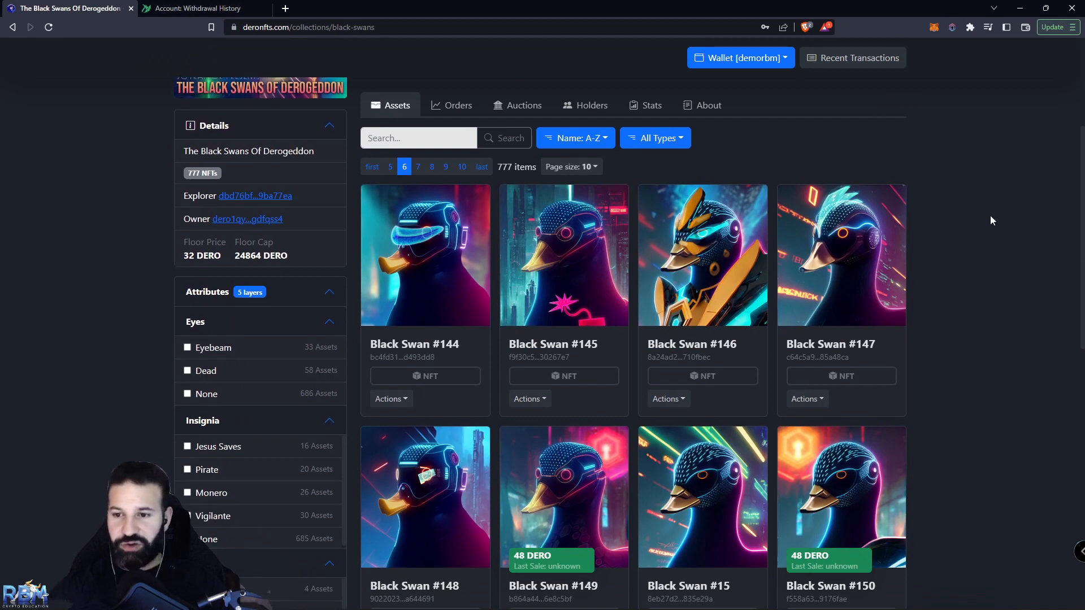
scroll(286, 266, "down", 2)
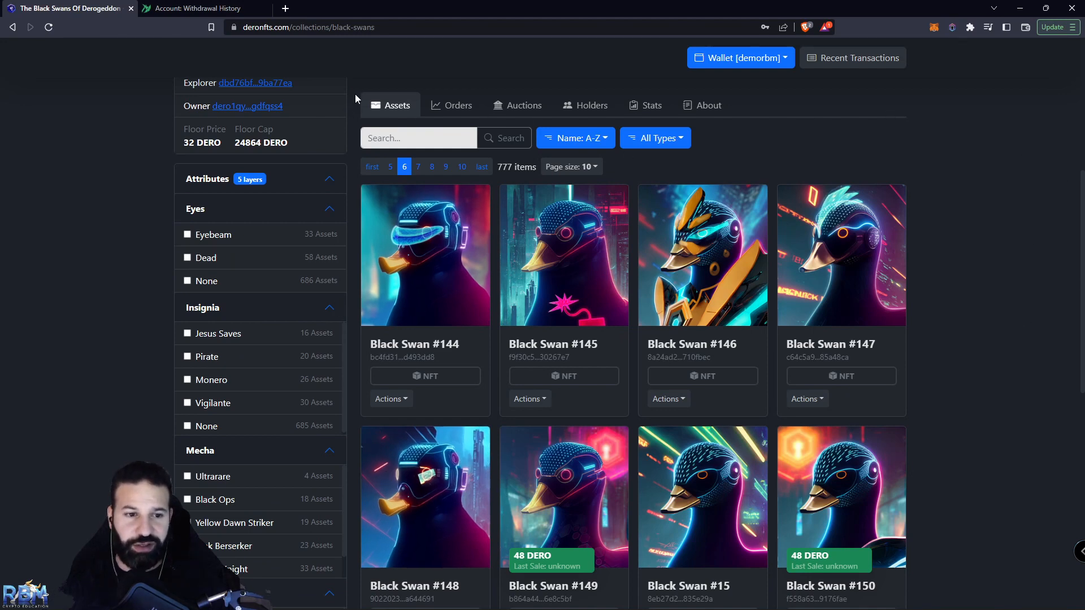
left_click(187, 258)
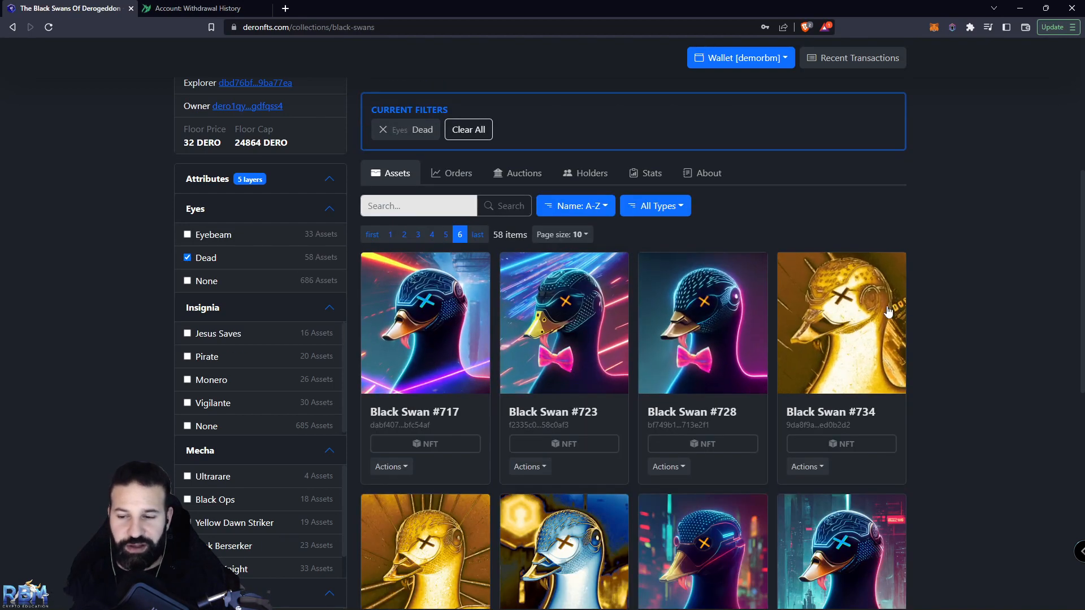
scroll(570, 307, "down", 5)
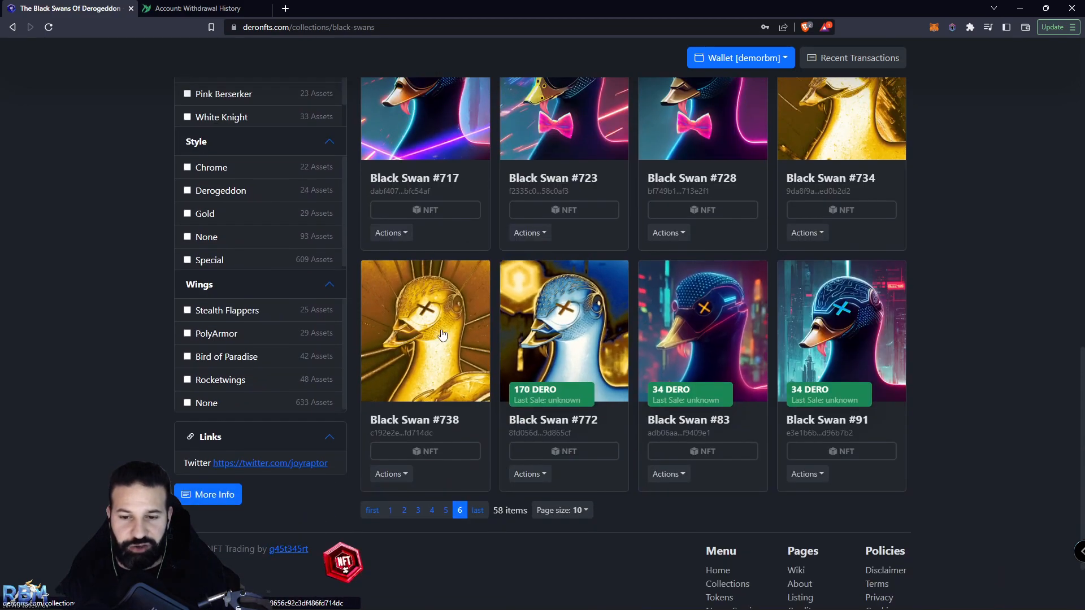
scroll(506, 321, "up", 3)
scroll(472, 387, "up", 3)
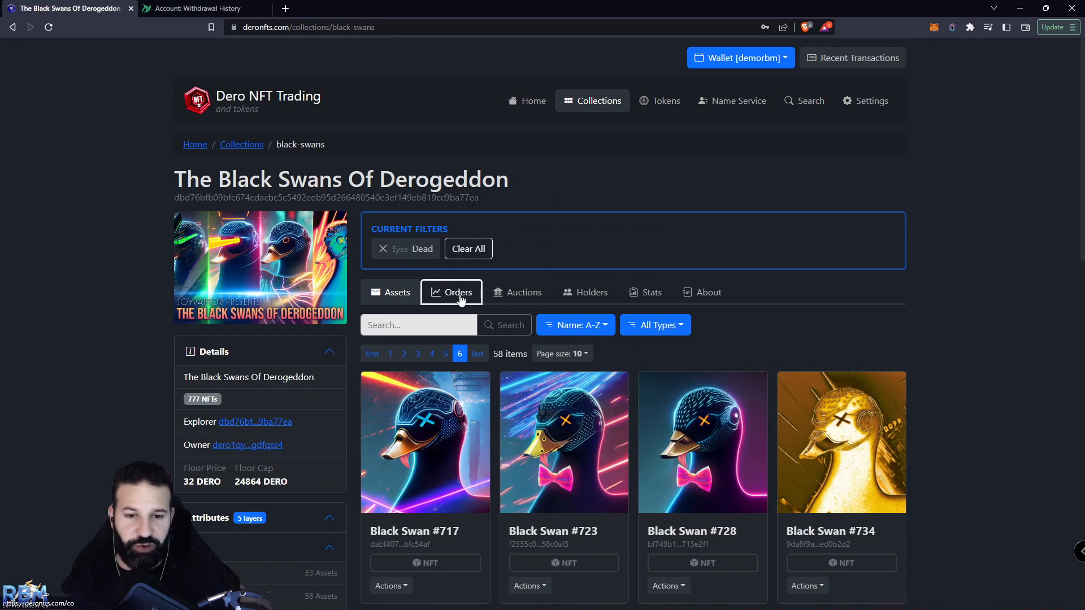
Display the Black Swans sell orders without the Dead eyes filter and preview an asset on page 5.
left_click(452, 292)
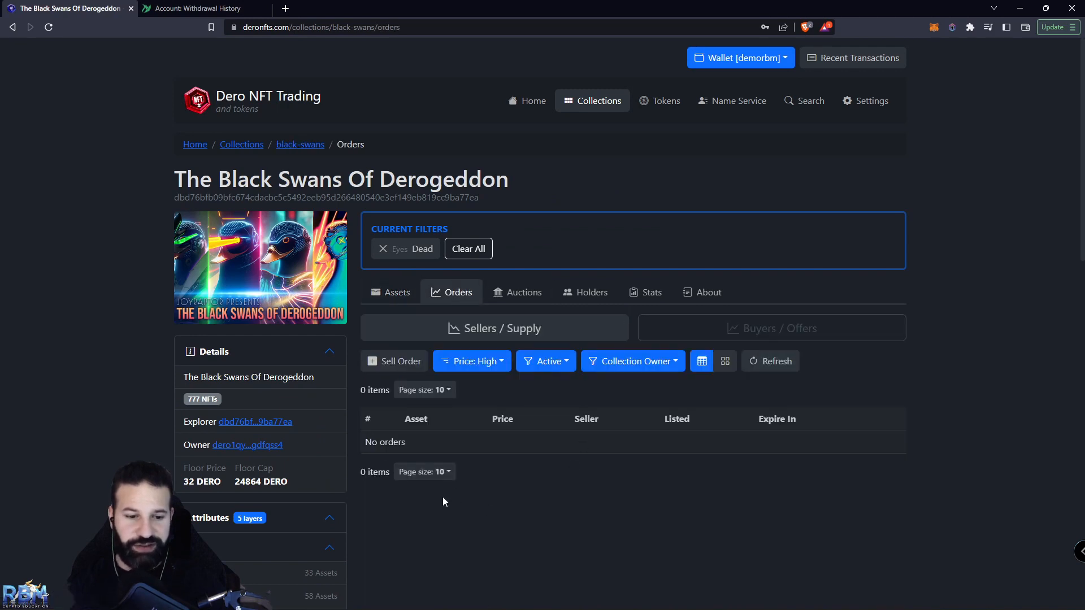
scroll(349, 495, "down", 1)
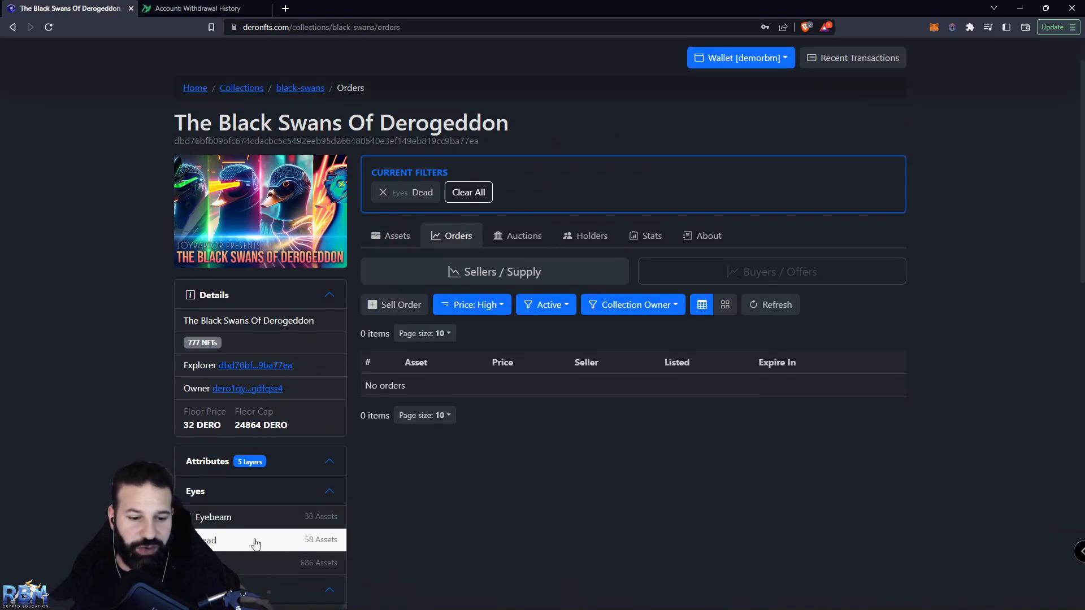
left_click(383, 193)
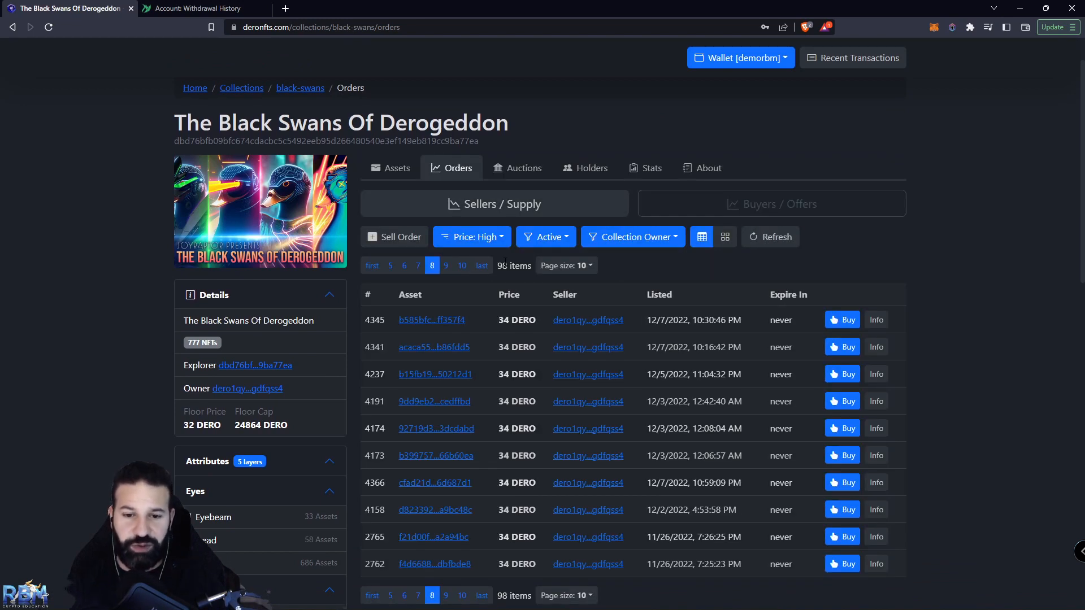
left_click(390, 267)
mouse_move(437, 323)
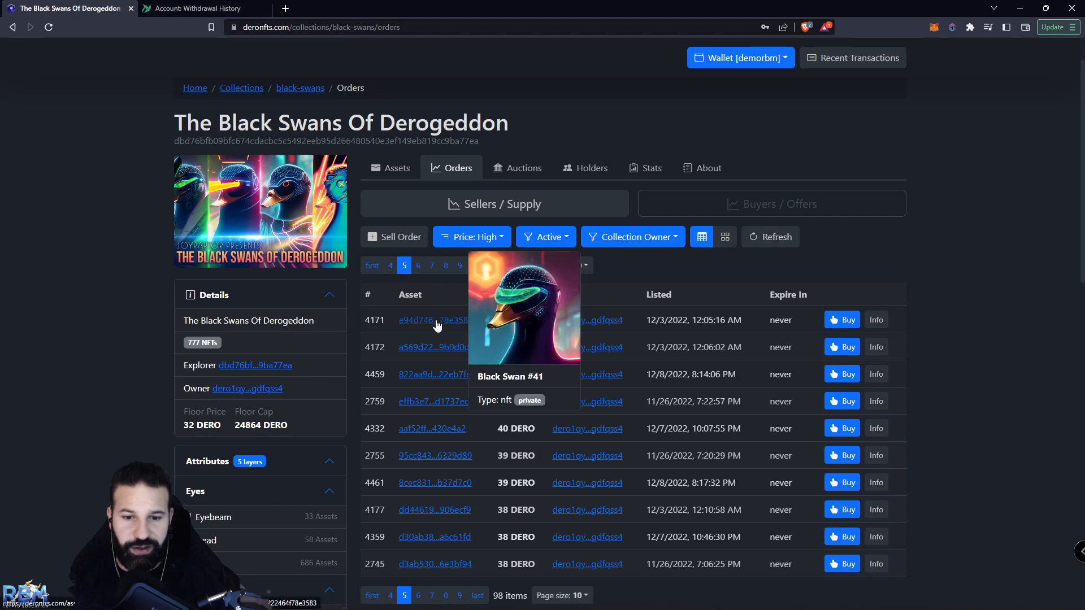
Preview the assets listed on page 4 of the Black Swans sell orders, including the 60 DERO Black Swan #166.
left_click(390, 266)
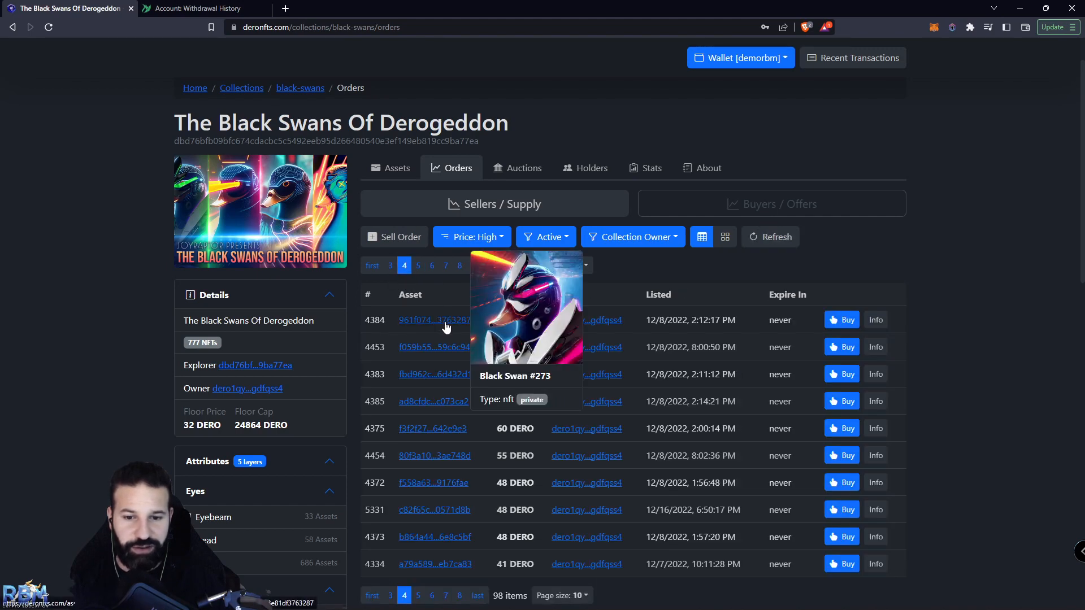
mouse_move(451, 349)
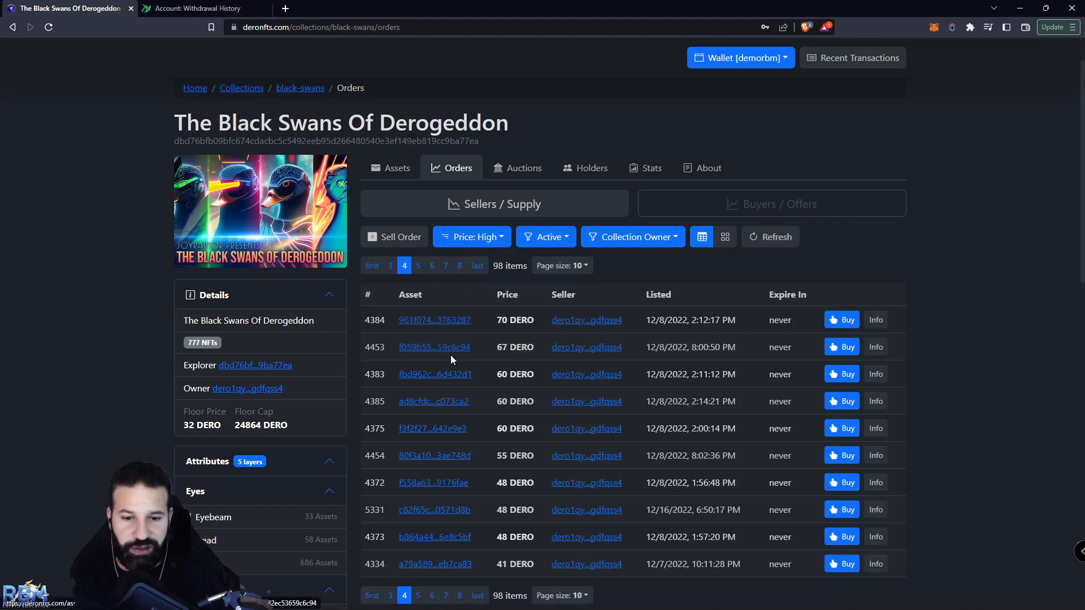
mouse_move(461, 380)
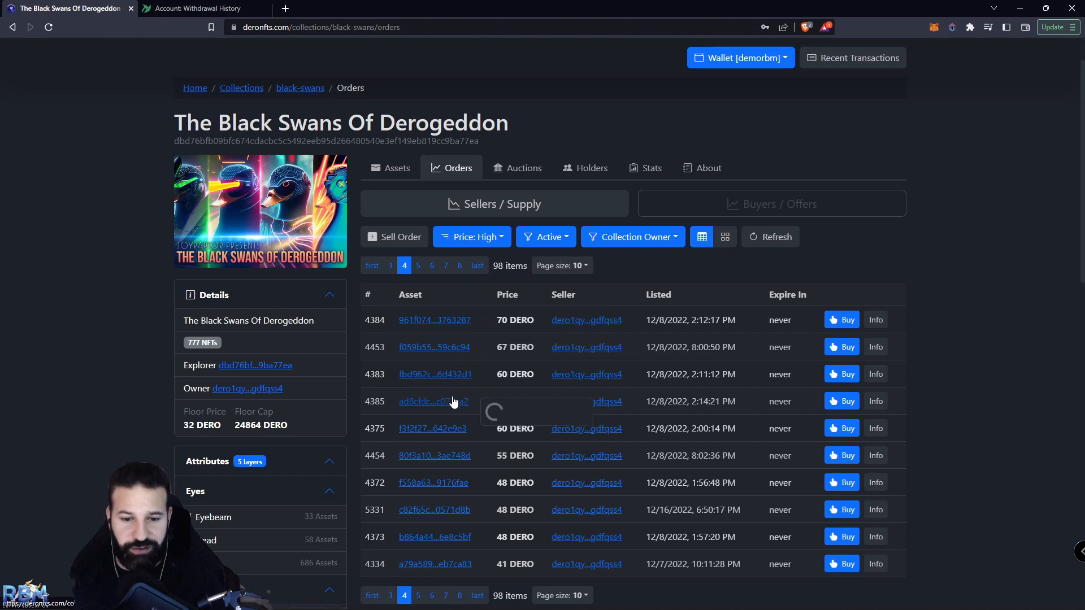
mouse_move(457, 439)
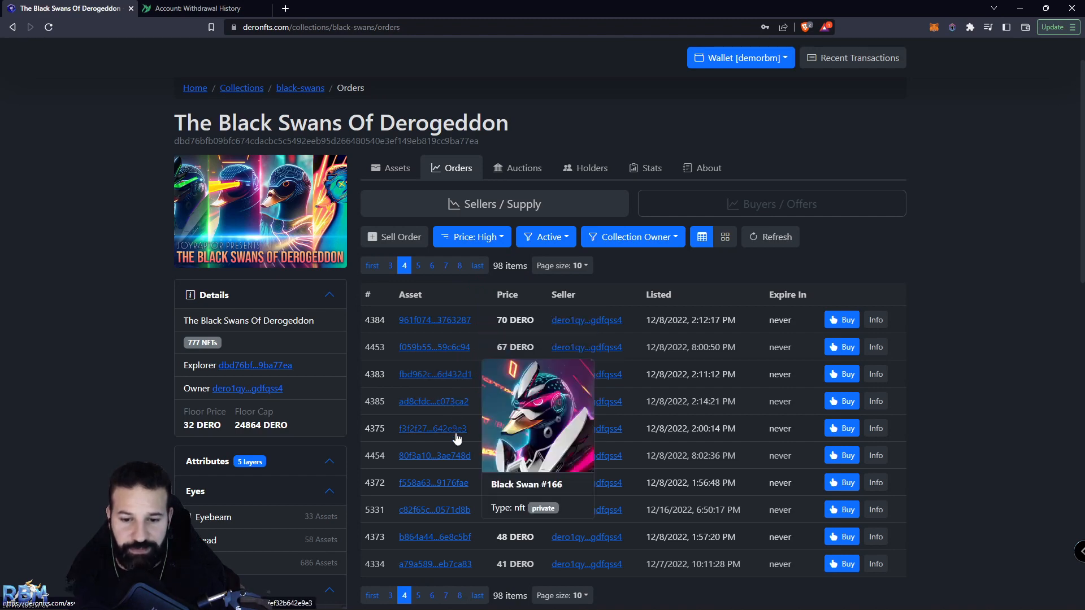
mouse_move(459, 463)
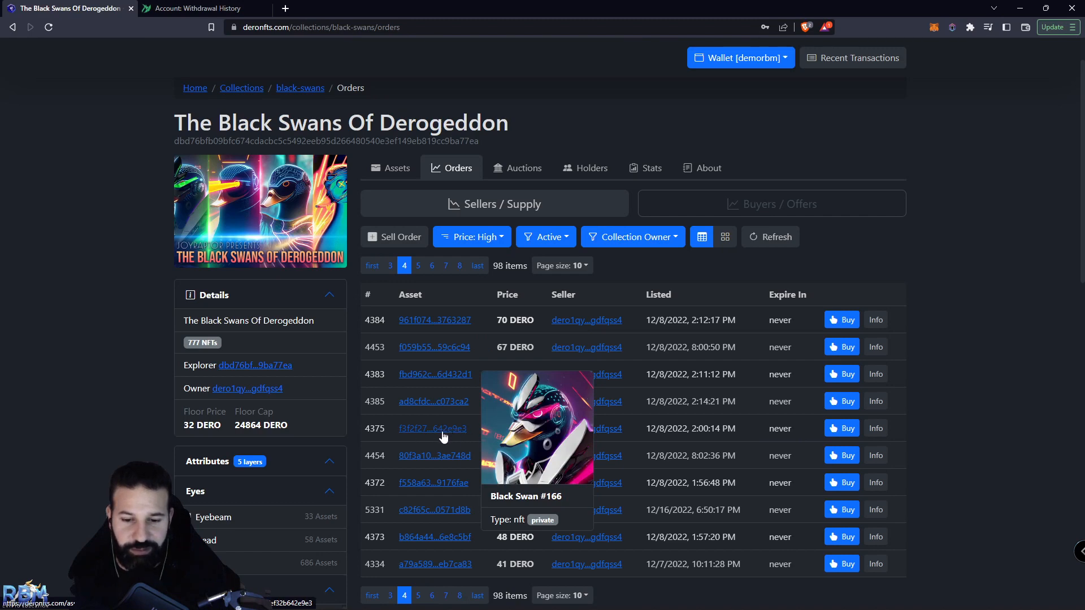
mouse_move(444, 406)
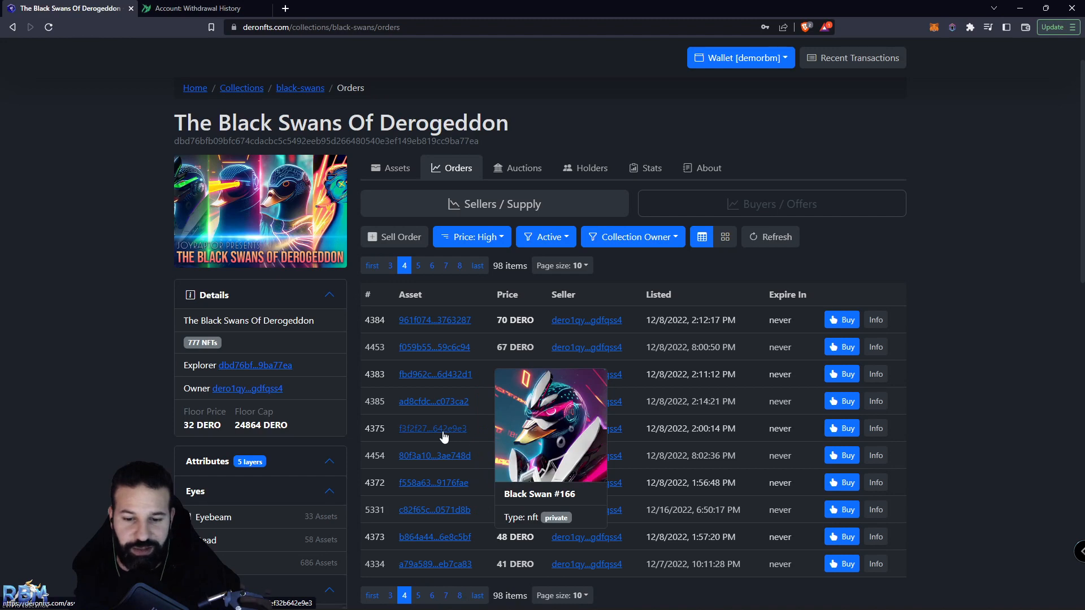
Buy Black Swan #166 for 60 DERO by building and sending the purchase transaction.
left_click(844, 431)
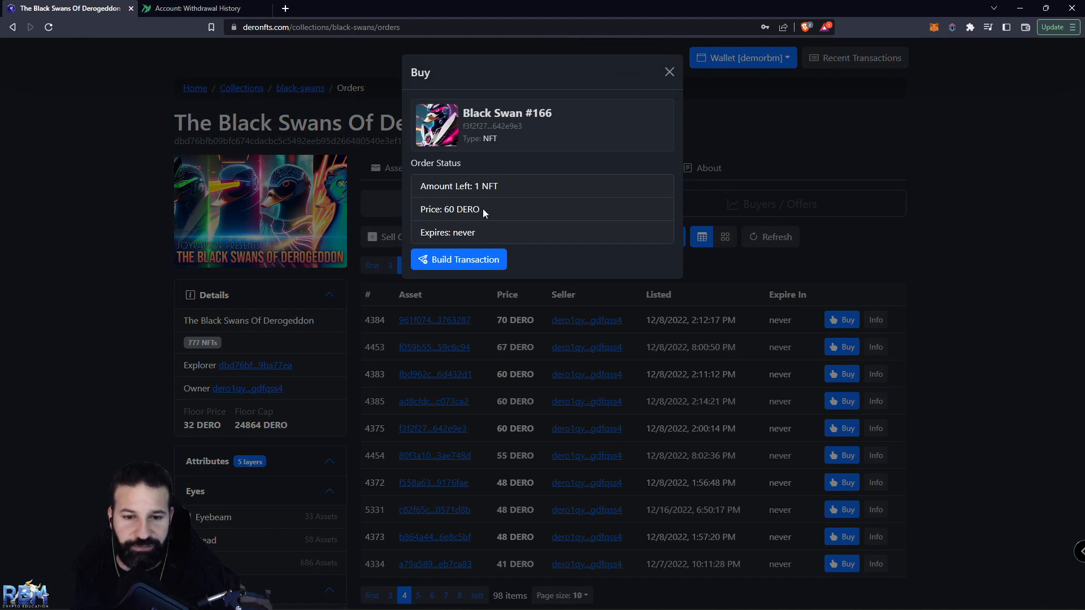
left_click(470, 260)
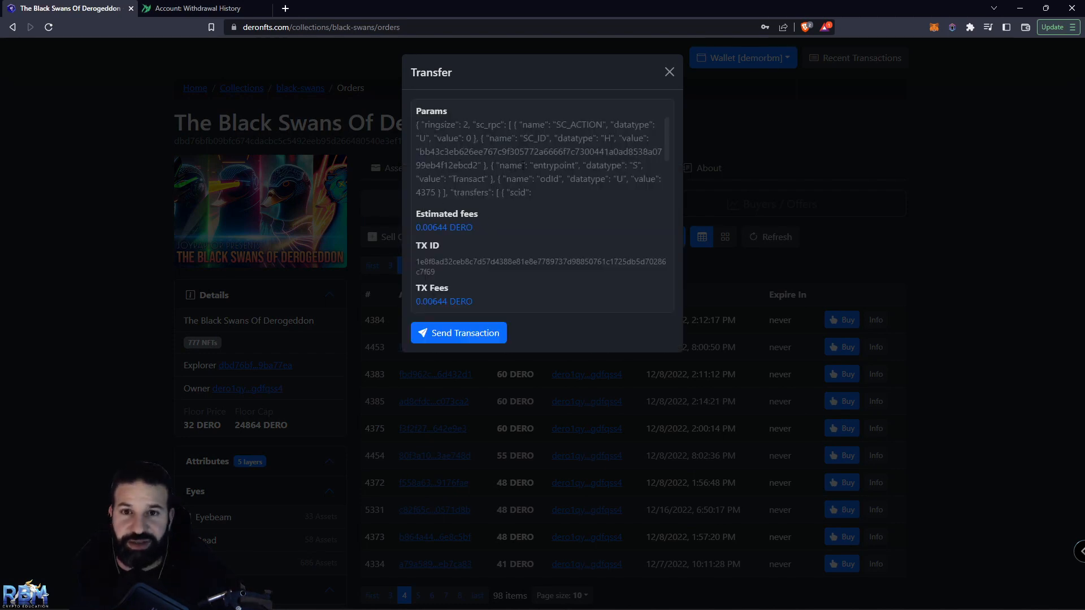
left_click(467, 333)
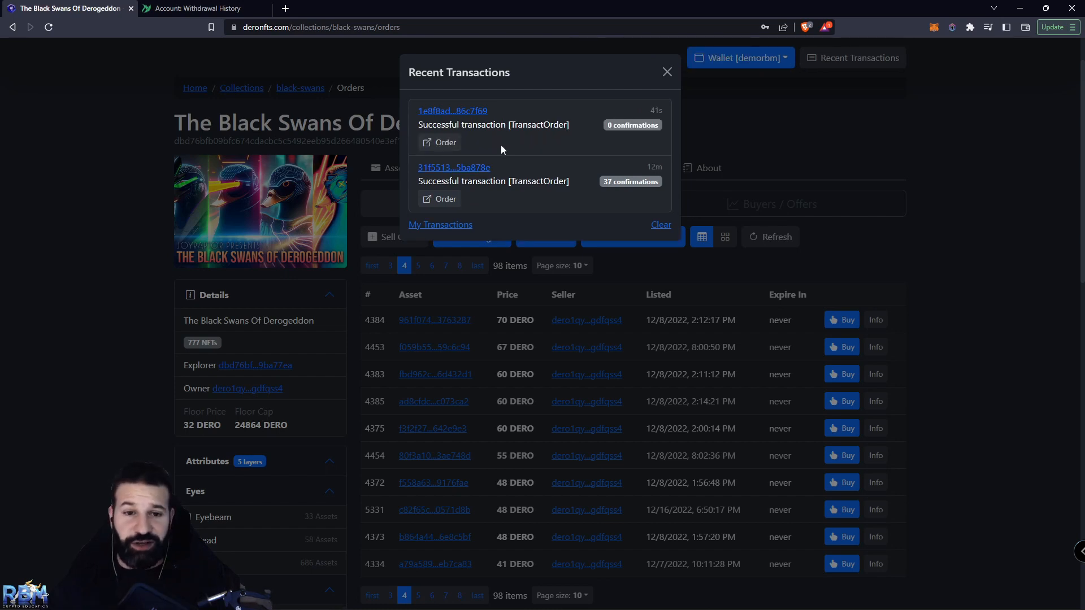
Open the Black Swan #166 asset page through the newest transaction's order and copy its NFT ID.
left_click(444, 142)
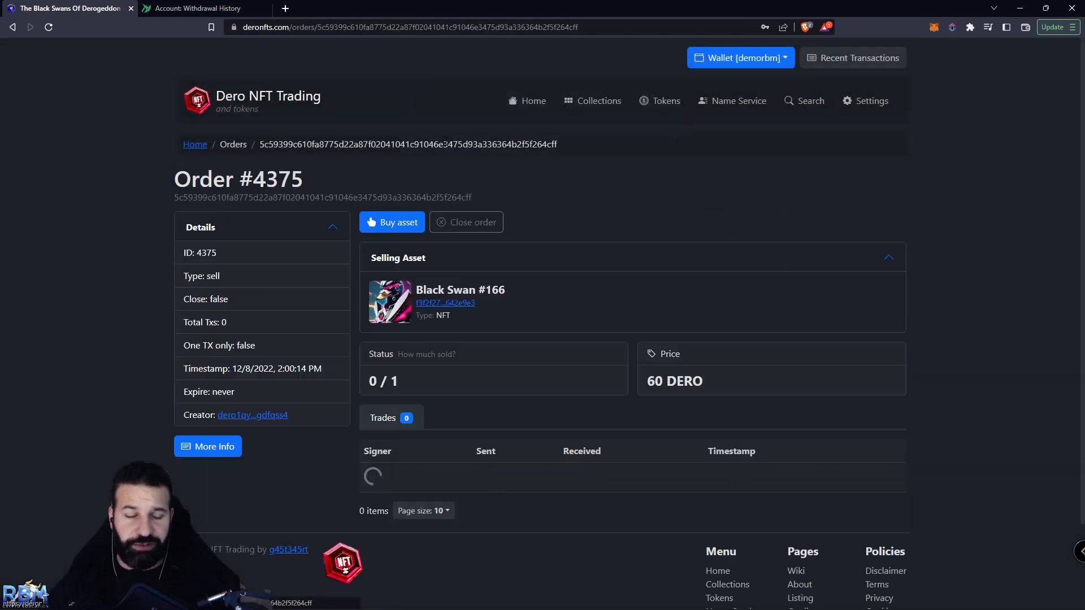
left_click(444, 303)
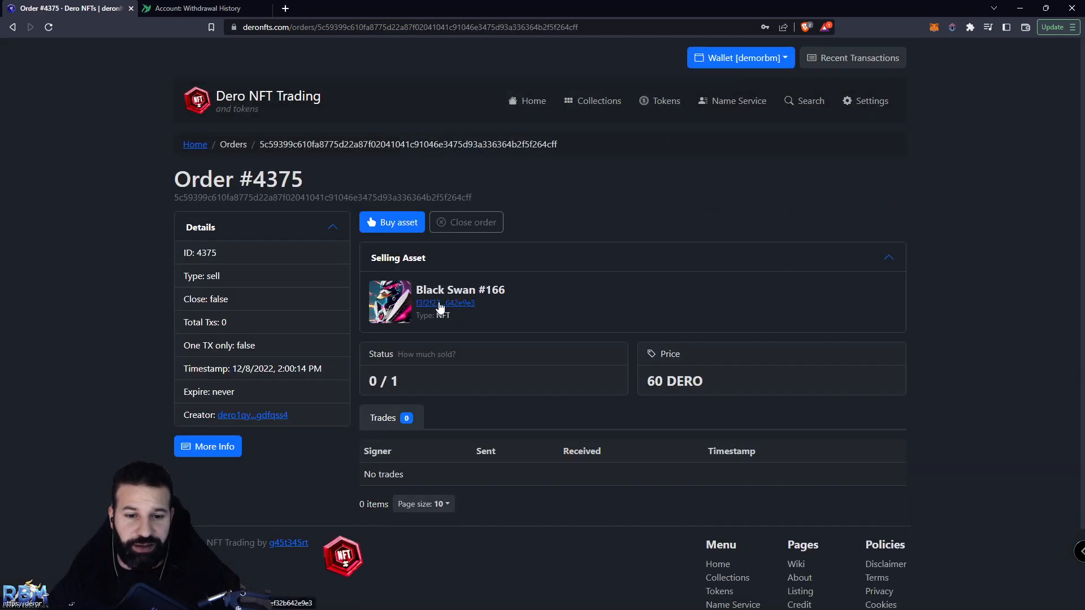
double_click(259, 196)
right_click(259, 196)
left_click(284, 208)
left_click(567, 183)
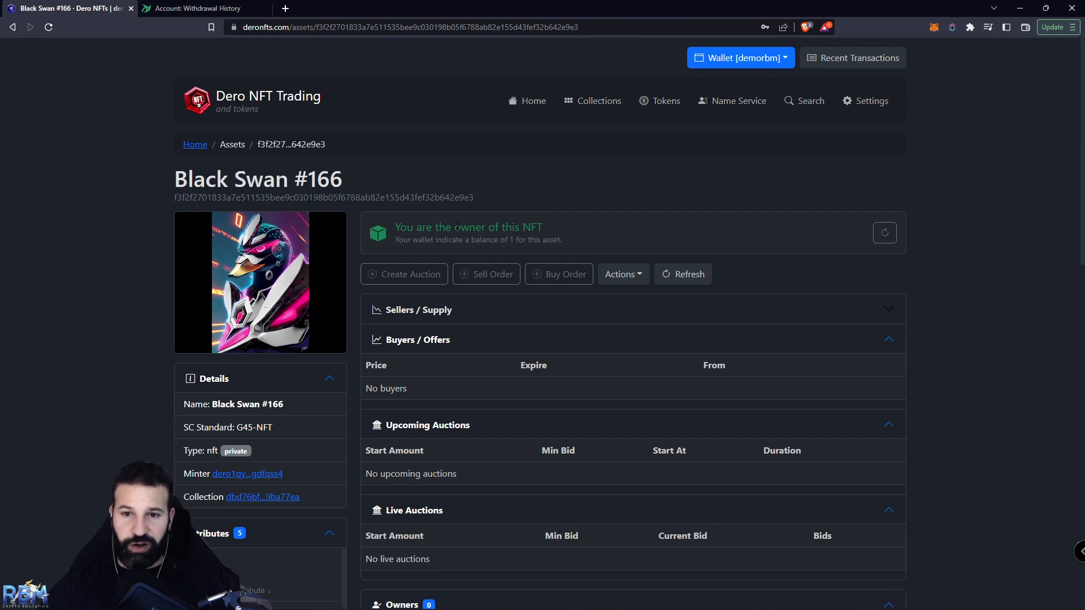
Add Black Swan #166 to the wallet's NFTs using the copied NFT ID and close the dialog.
left_click(766, 59)
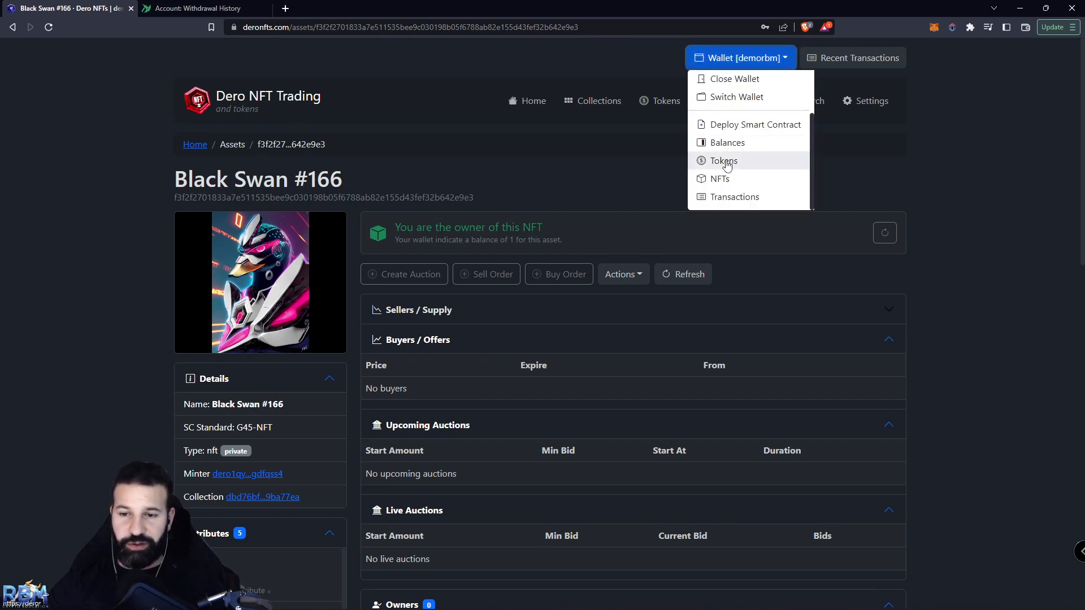
left_click(723, 179)
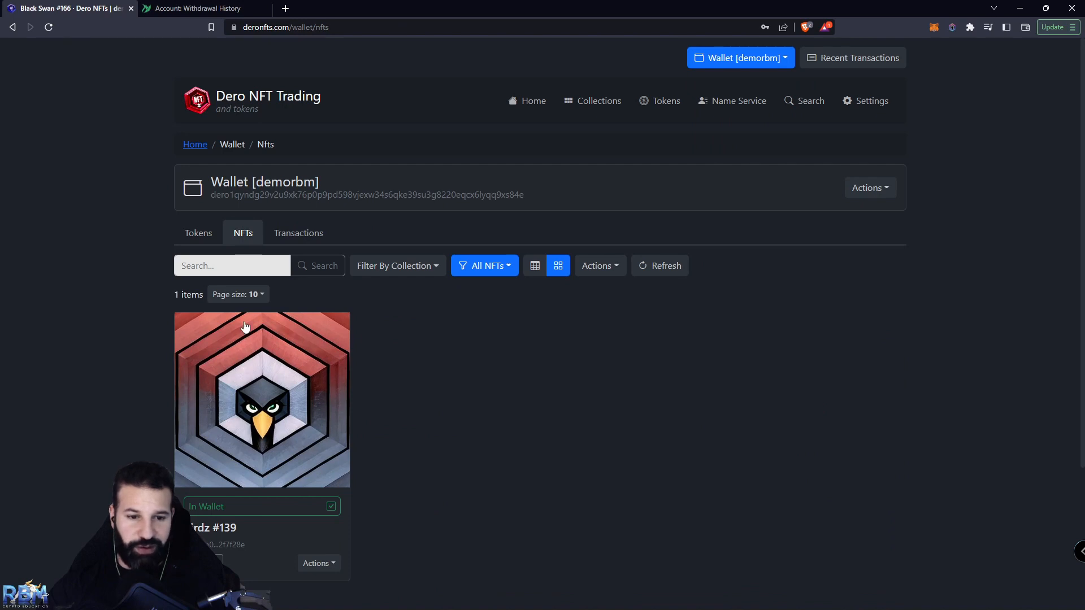
left_click(607, 272)
left_click(620, 287)
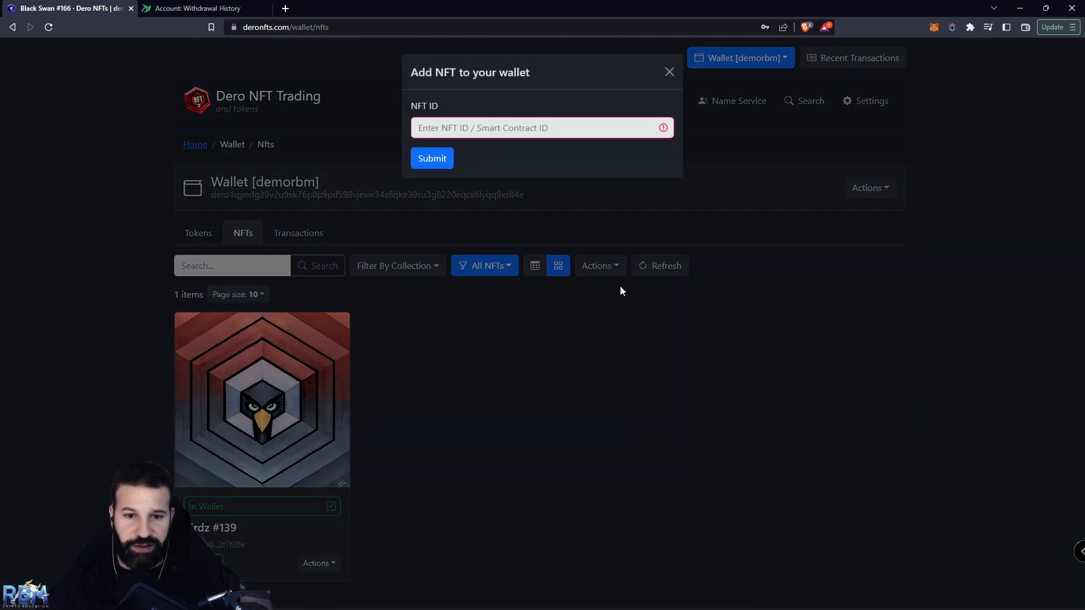
right_click(475, 131)
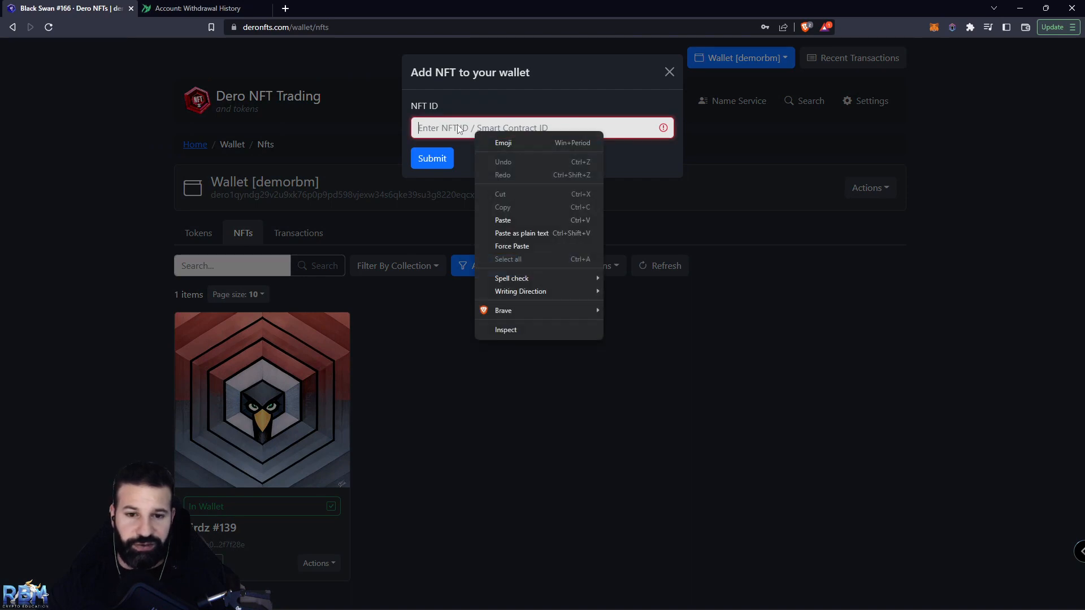
left_click(504, 221)
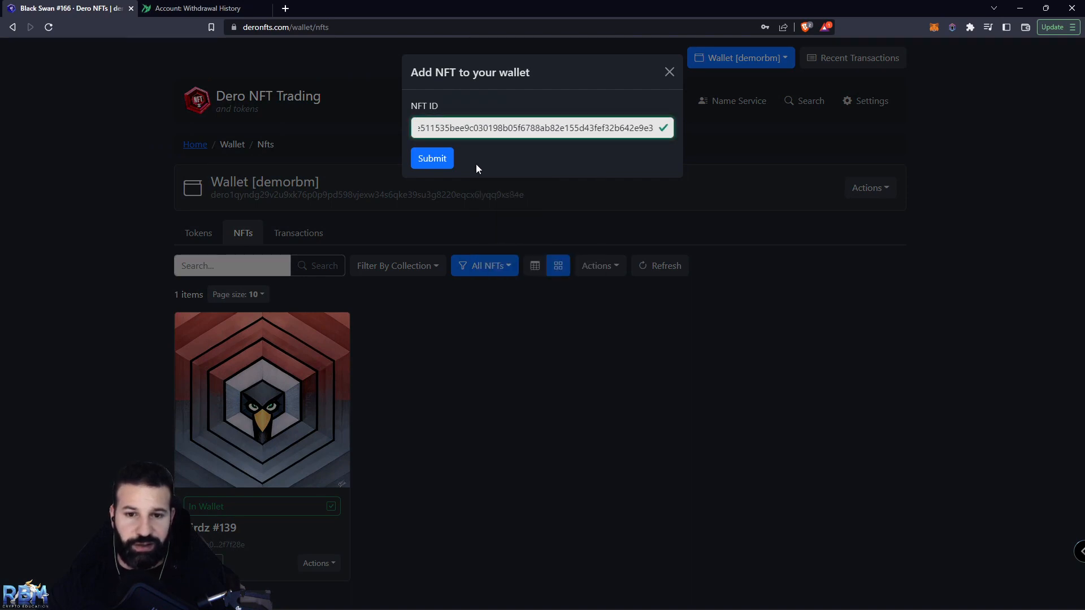
left_click(432, 159)
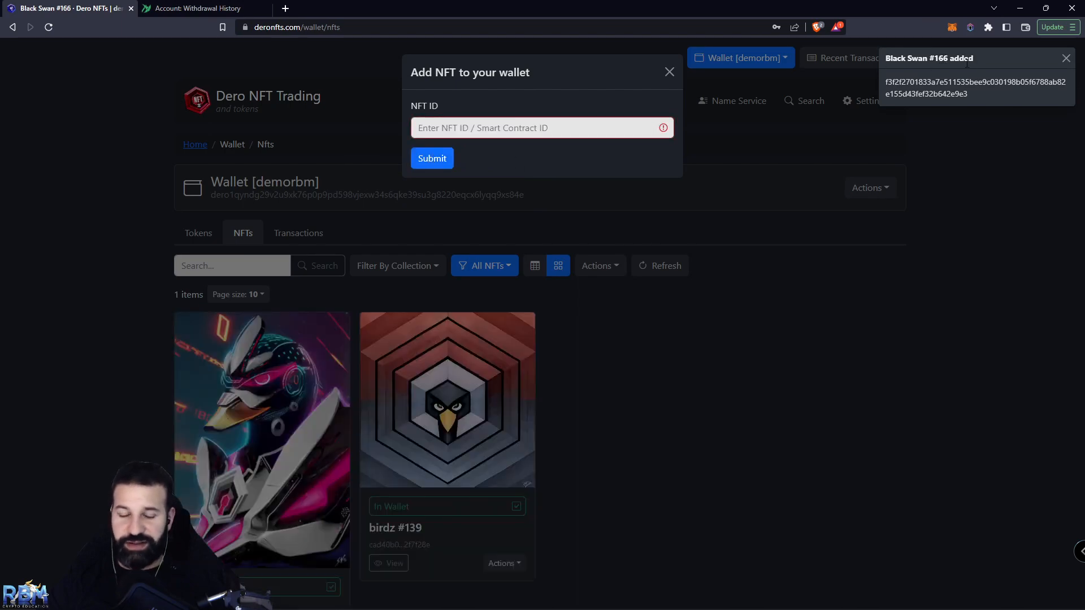
left_click(669, 72)
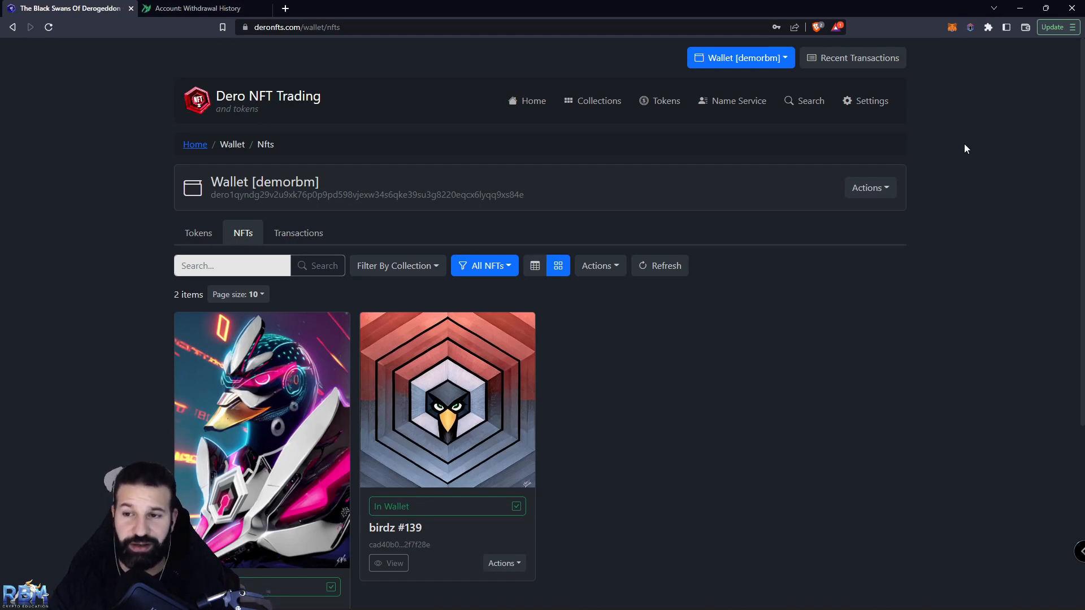
Examine the Display NFT function for birdz #139 and dismiss it without building the transaction.
left_click(511, 562)
scroll(559, 508, "down", 2)
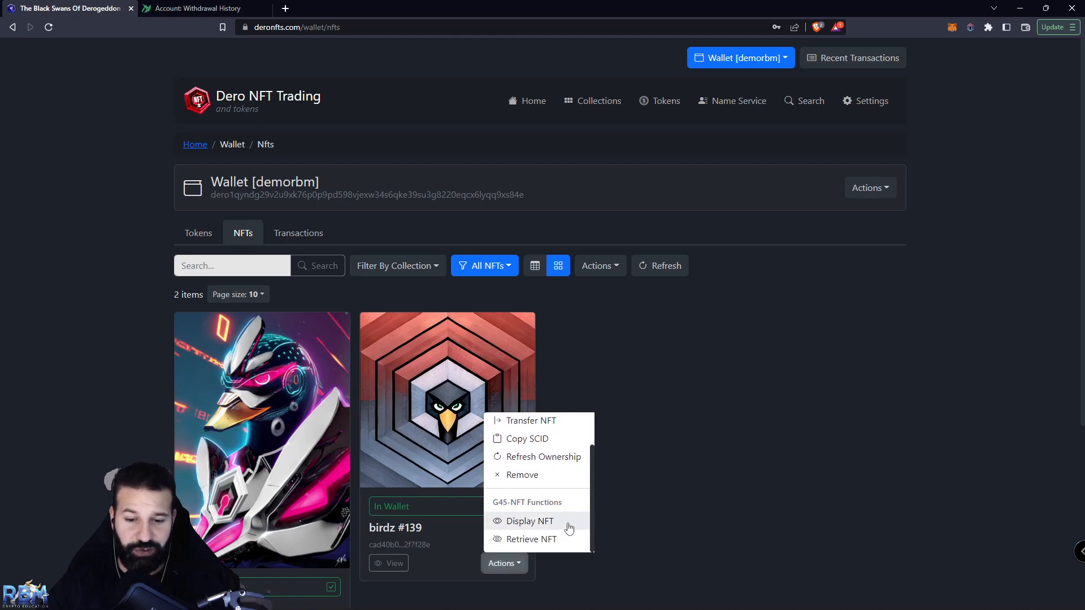
left_click(543, 521)
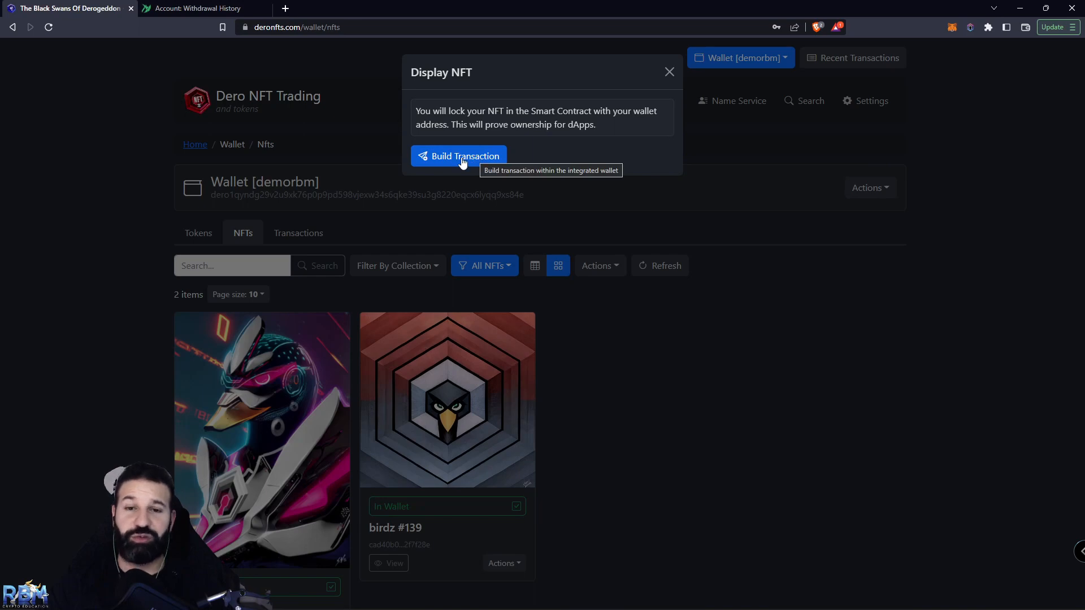
left_click(669, 72)
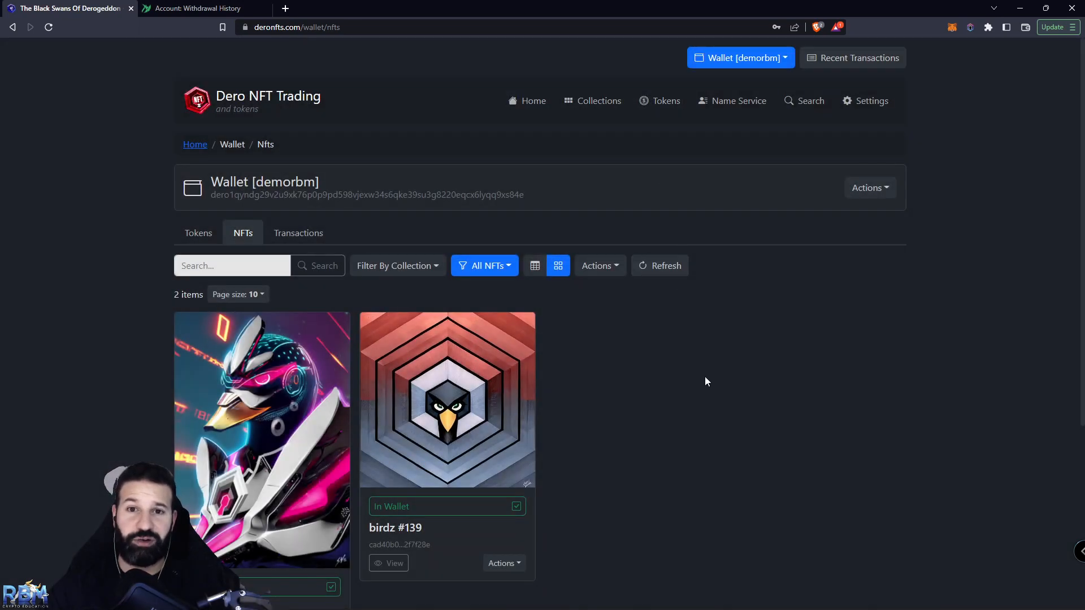